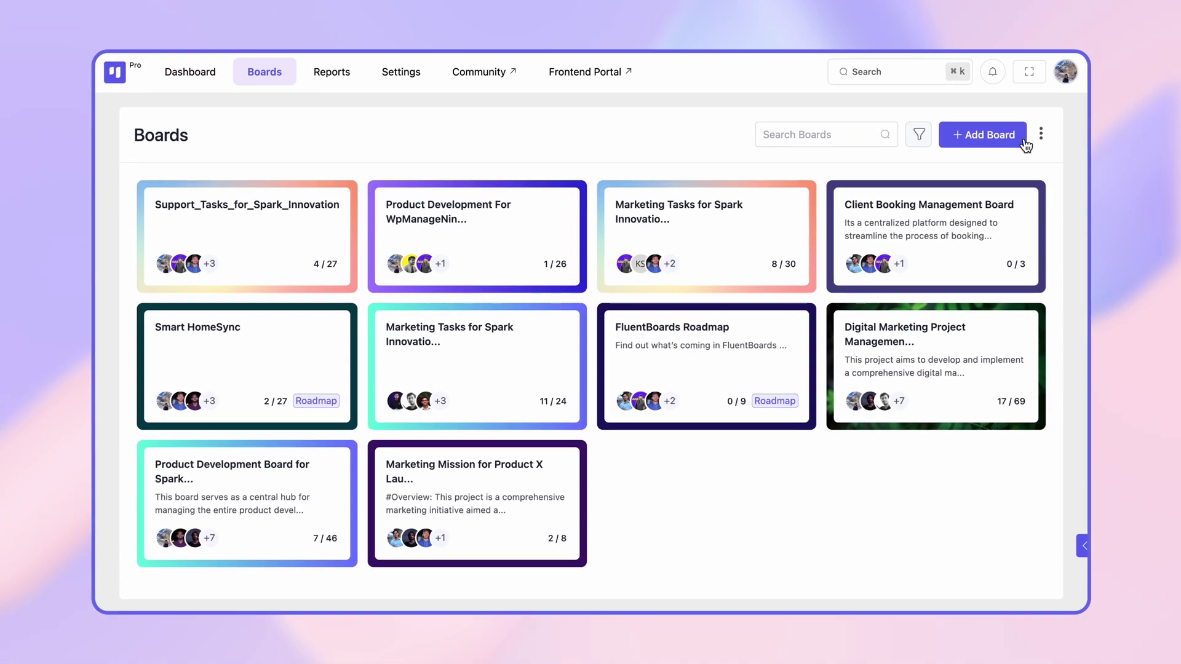
# - Import an Asana project JSON export into FluentBoards using Import From Asana
pyautogui.click(1041, 134)
pyautogui.click(1032, 194)
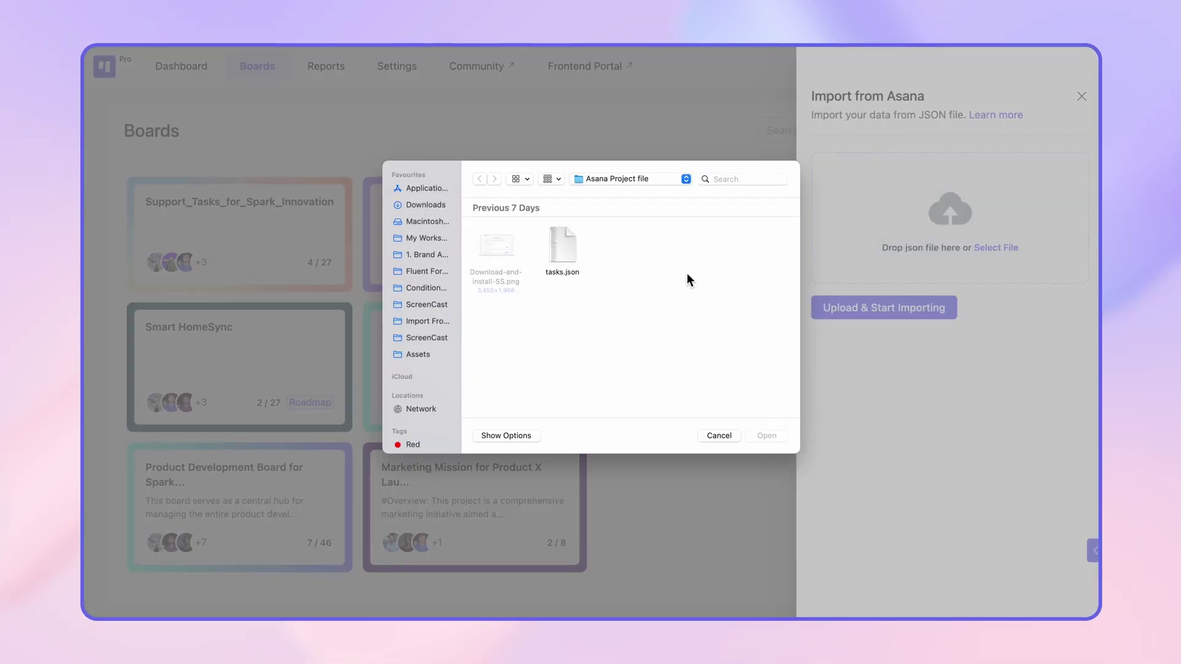
pyautogui.click(573, 255)
pyautogui.click(771, 437)
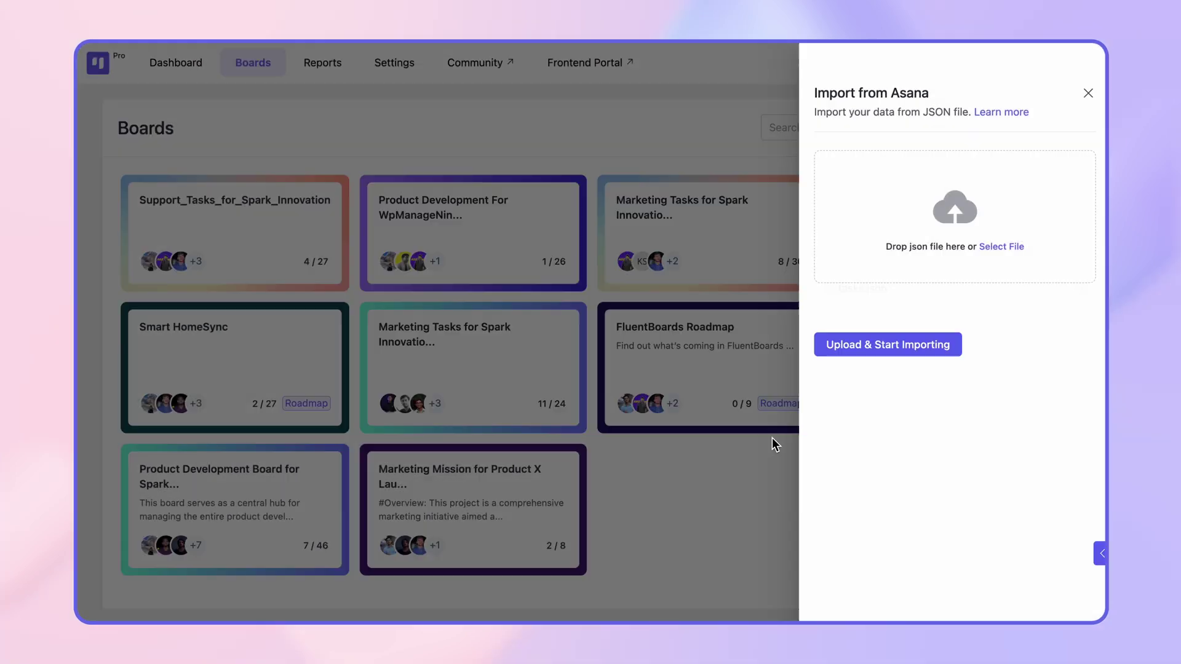
pyautogui.click(891, 345)
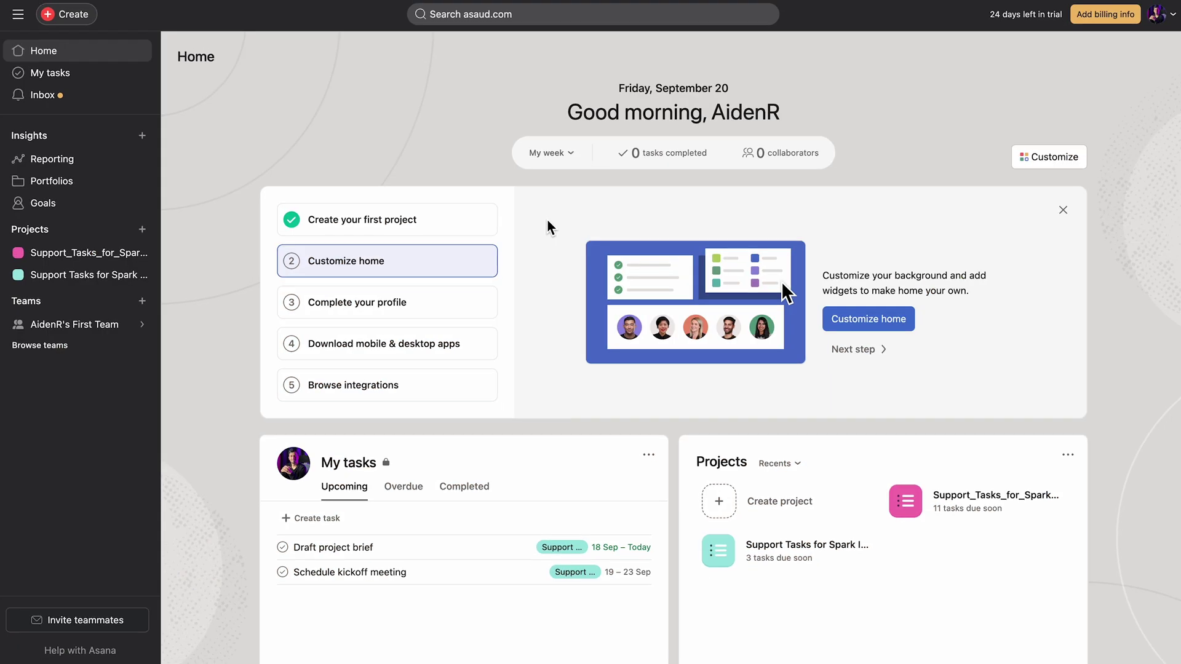
# - Export the Support_Tasks_for_Spark_Innovation Asana project as JSON
pyautogui.click(109, 256)
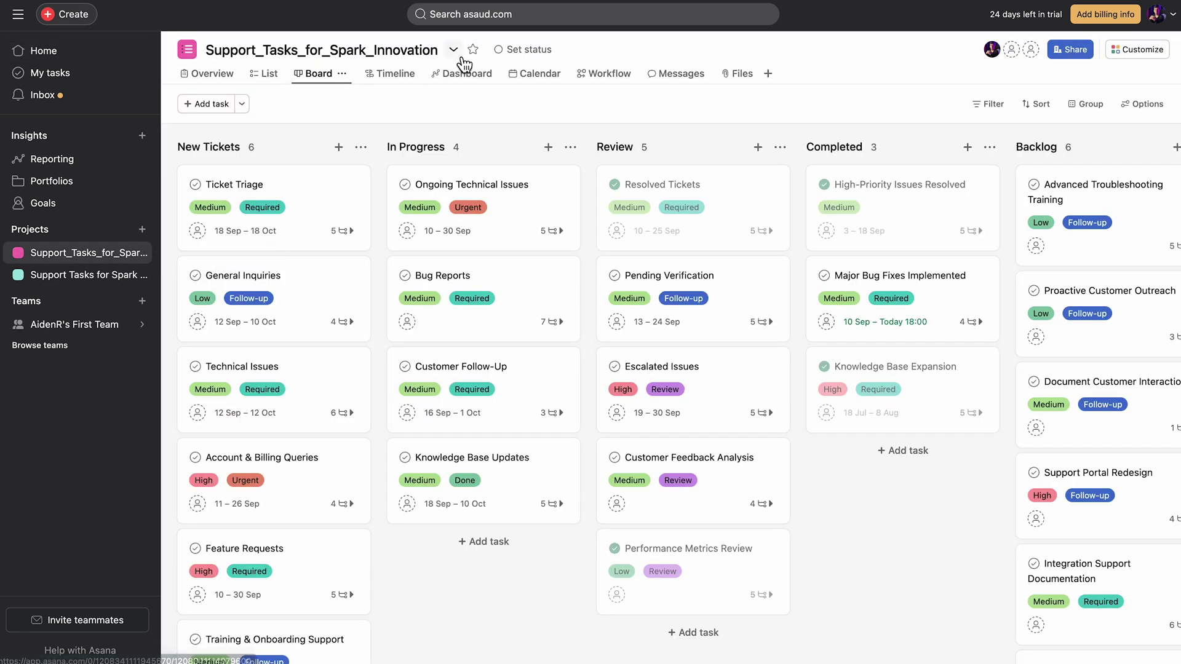
pyautogui.click(455, 52)
pyautogui.moveTo(518, 312)
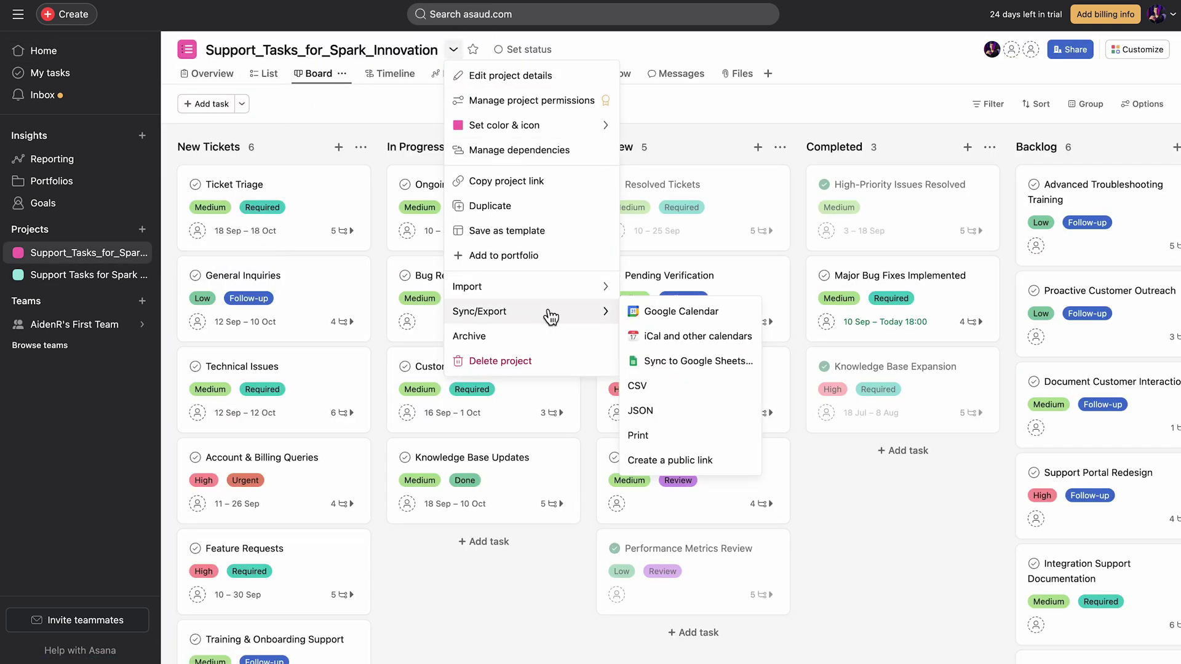
pyautogui.click(695, 421)
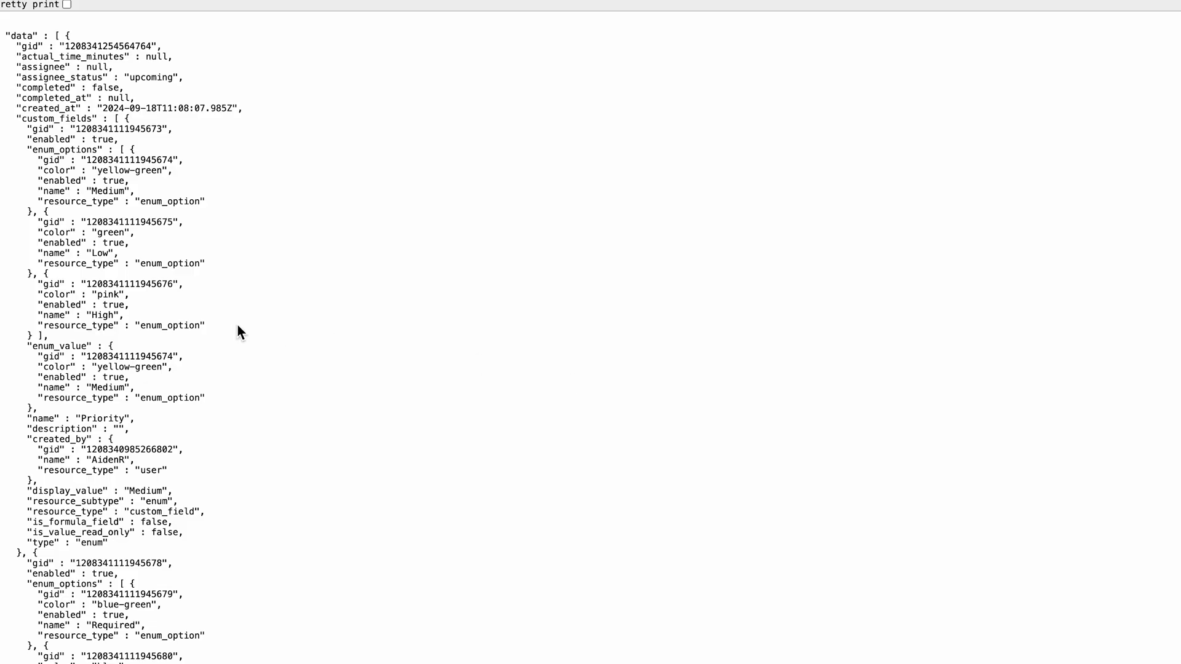
# - Save the exported JSON page as a file named tasks
pyautogui.rightClick(165, 311)
pyautogui.click(226, 371)
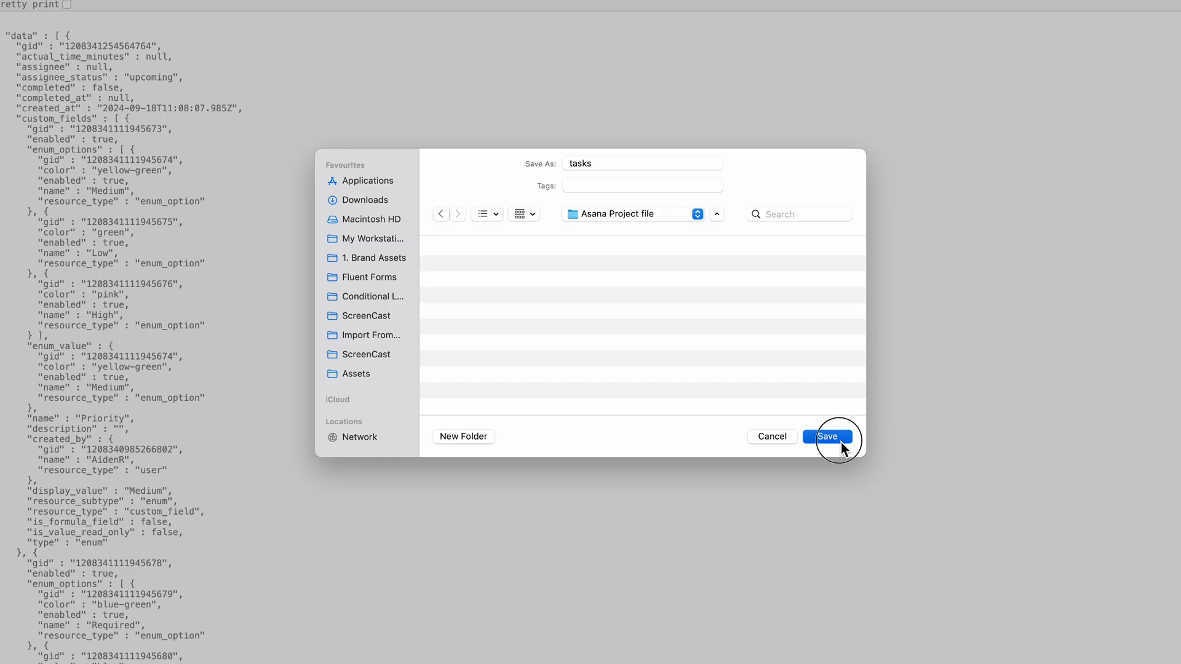
pyautogui.click(827, 436)
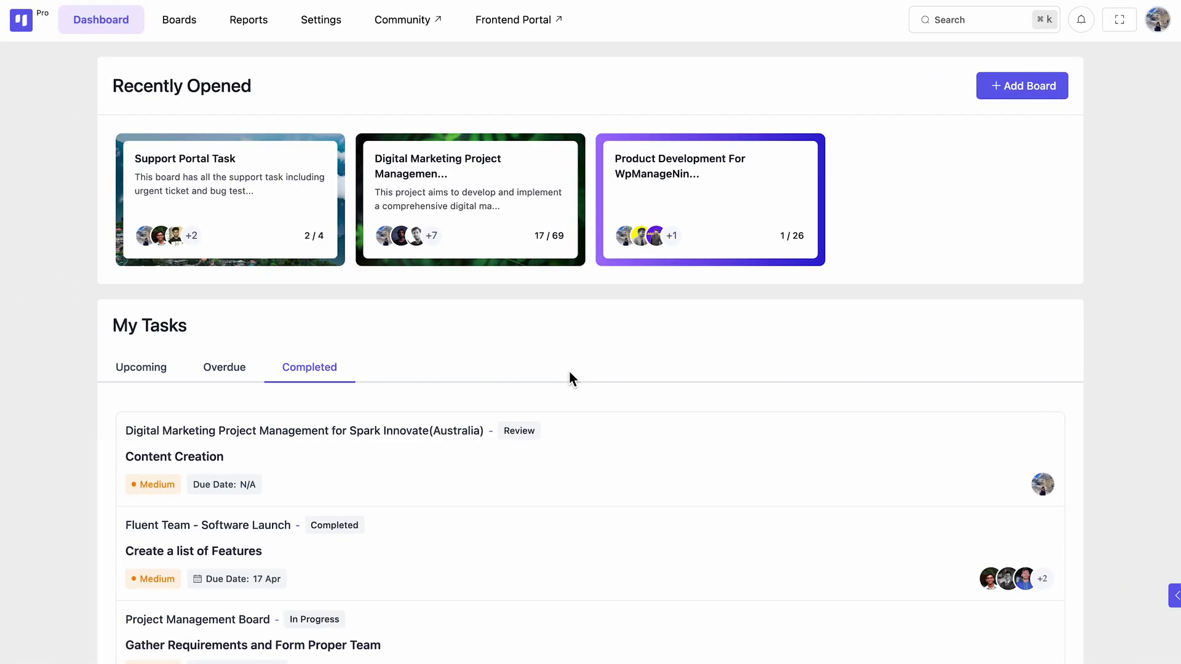
# - From the Boards list, upload tasks.json through Import From Asana and start importing
pyautogui.click(191, 33)
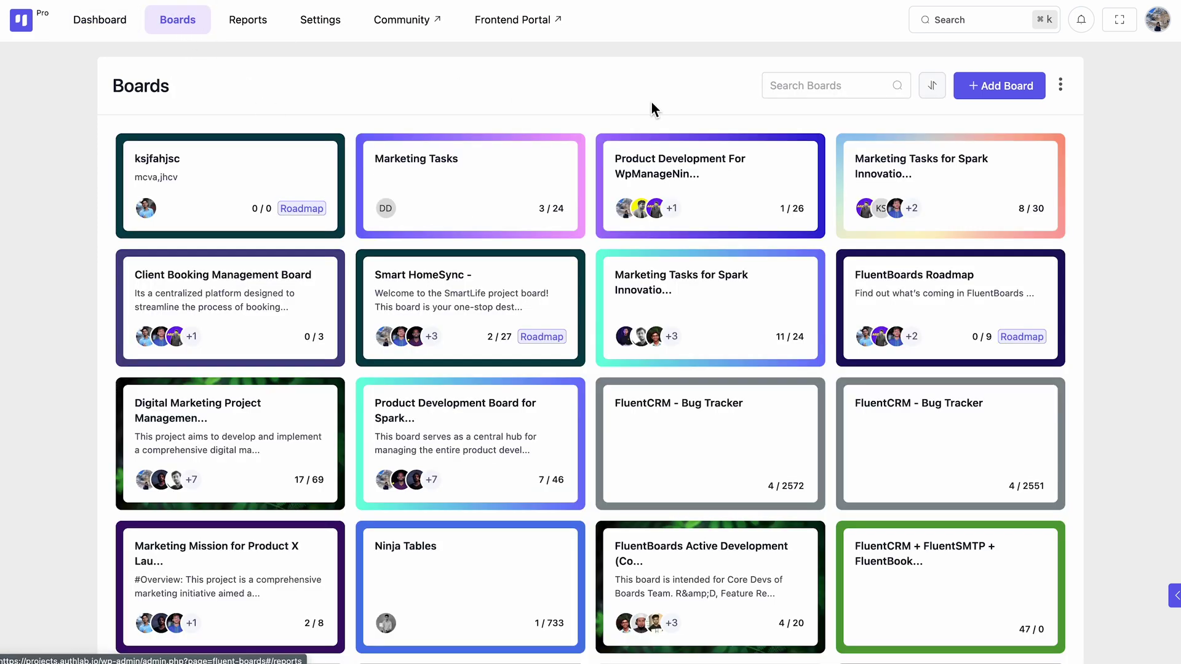
pyautogui.click(1061, 89)
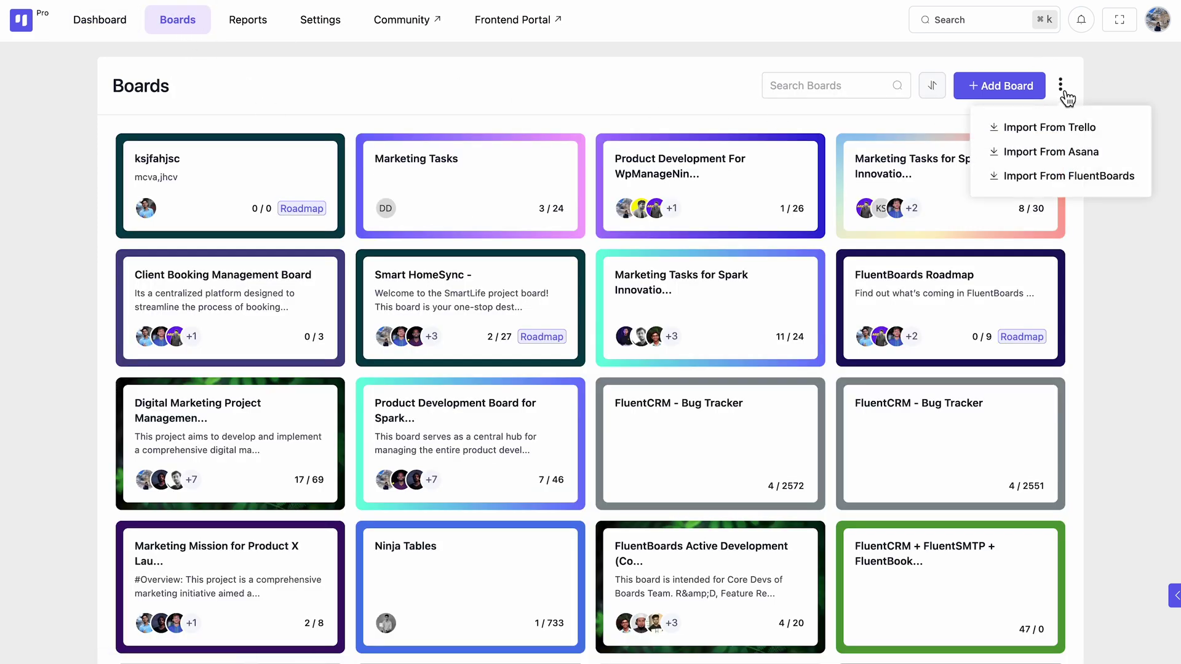
pyautogui.click(1117, 163)
pyautogui.click(1008, 189)
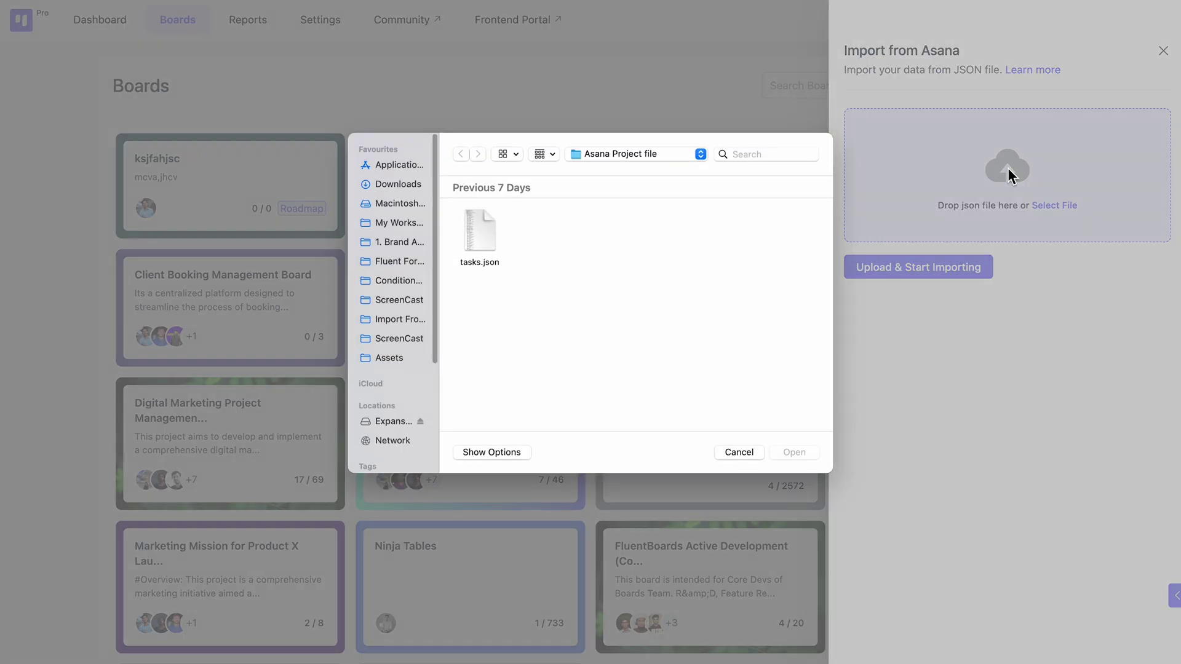
pyautogui.click(481, 242)
pyautogui.click(793, 453)
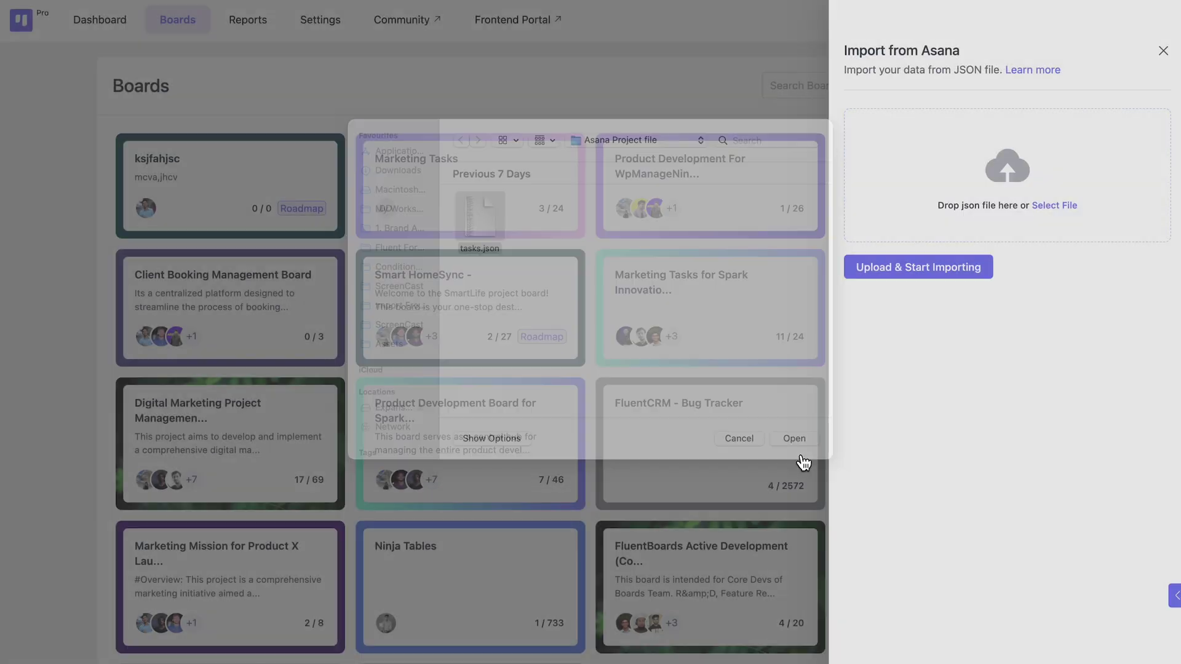
pyautogui.click(919, 306)
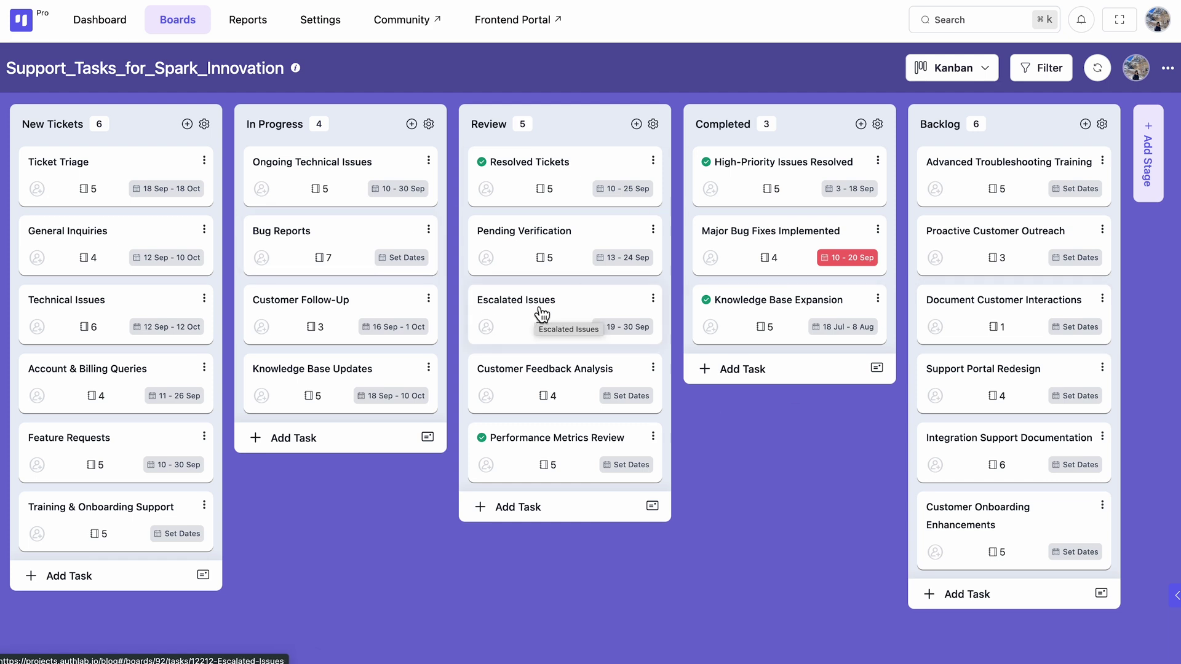
# - Preview the Ticket Triage task, then switch the board to calendar view and back to kanban
pyautogui.click(121, 181)
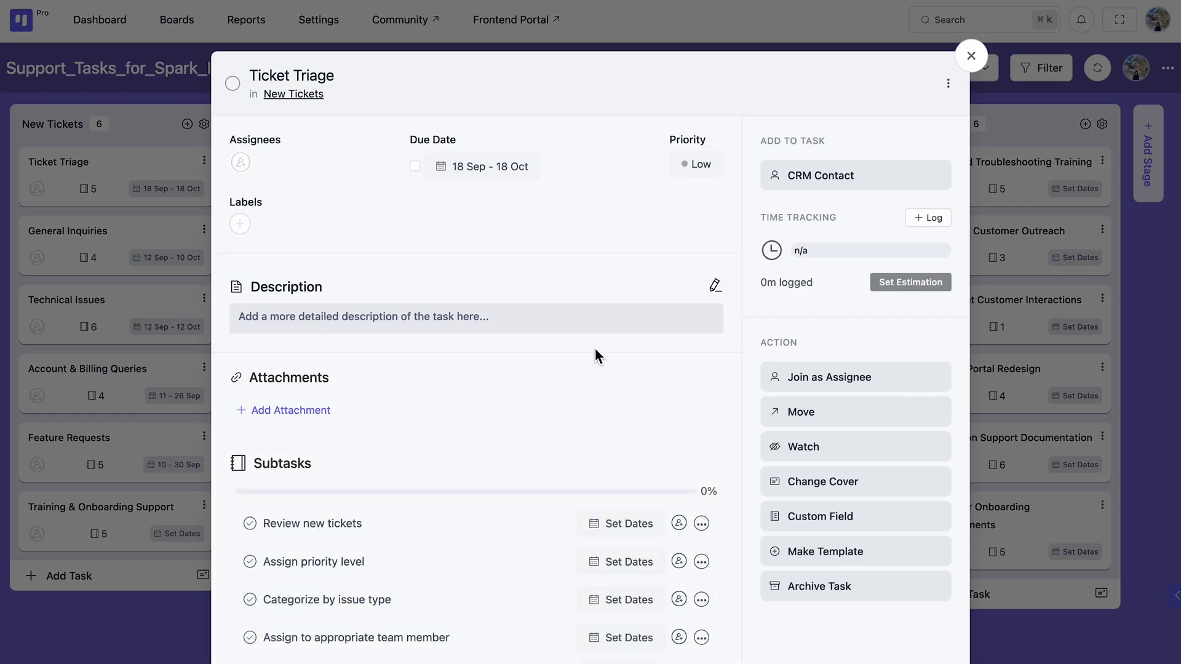
pyautogui.scroll(-5, 595, 346)
pyautogui.scroll(5, 596, 348)
pyautogui.click(970, 56)
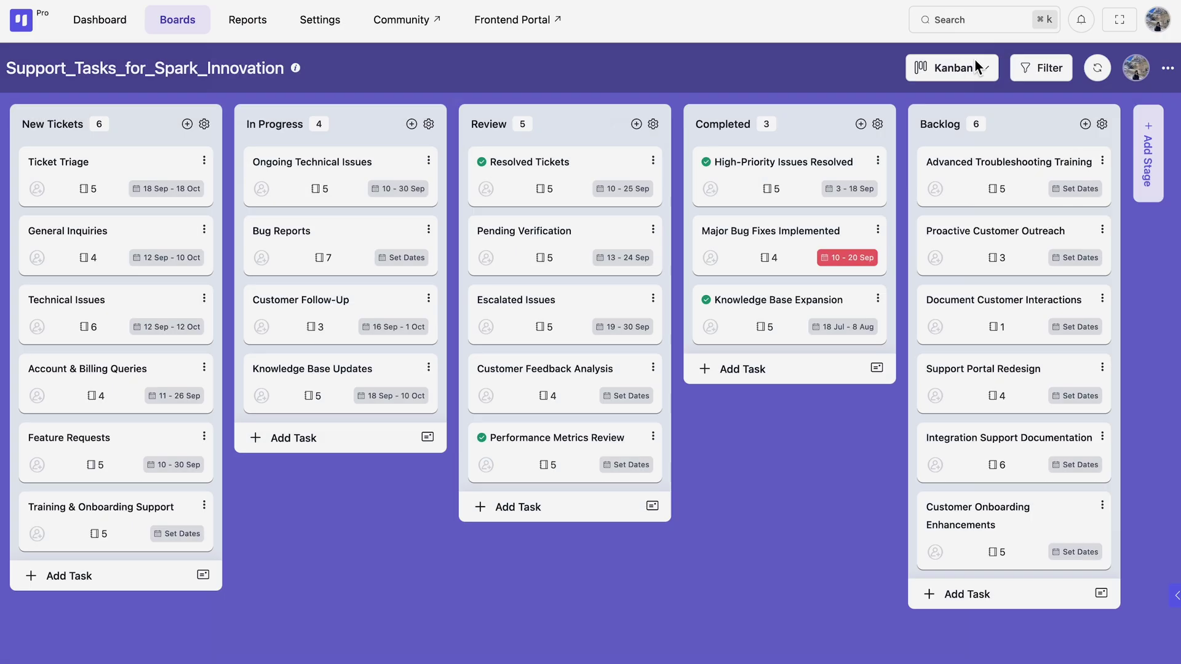
pyautogui.click(985, 75)
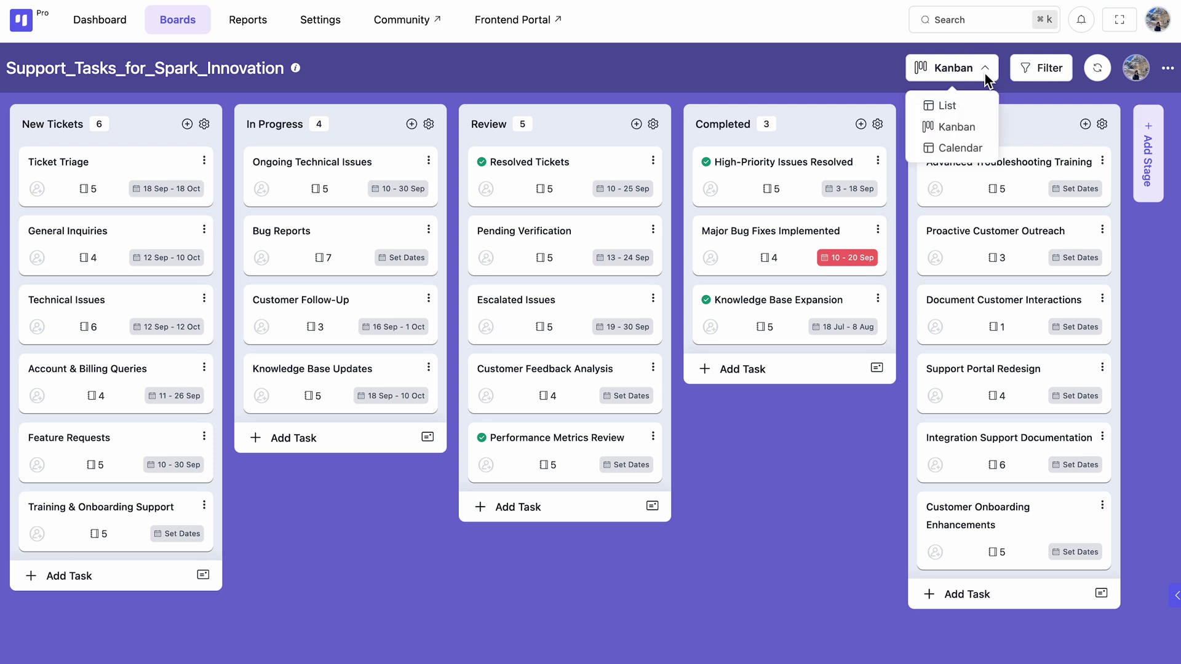
pyautogui.click(988, 148)
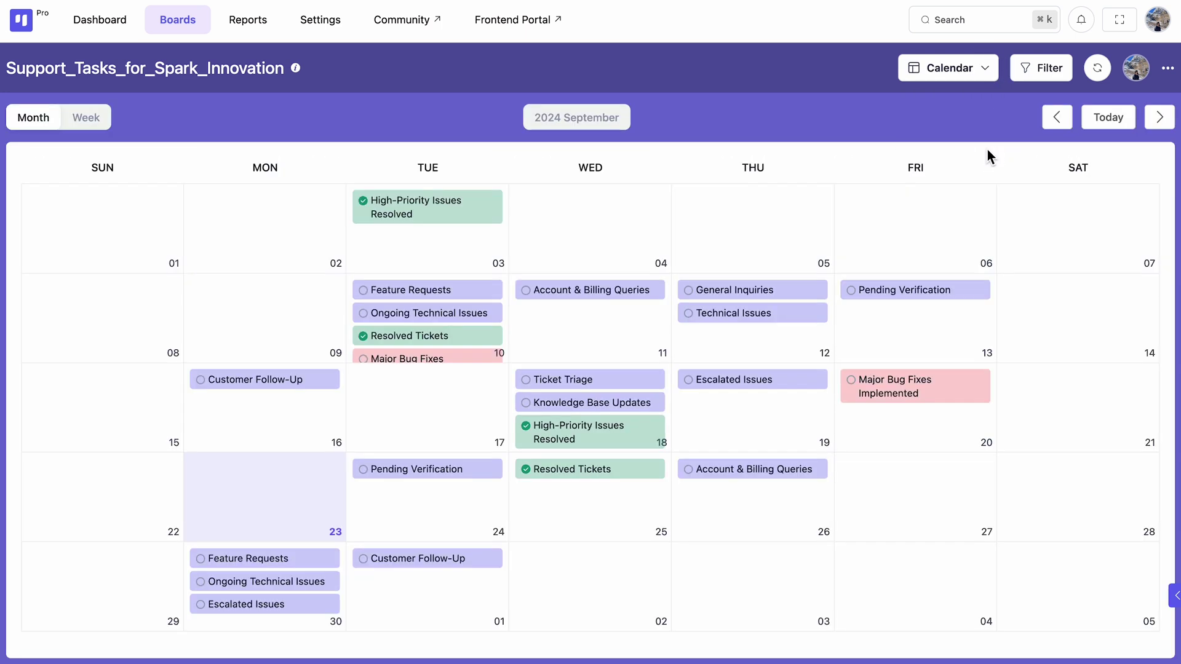
pyautogui.click(991, 74)
pyautogui.click(983, 127)
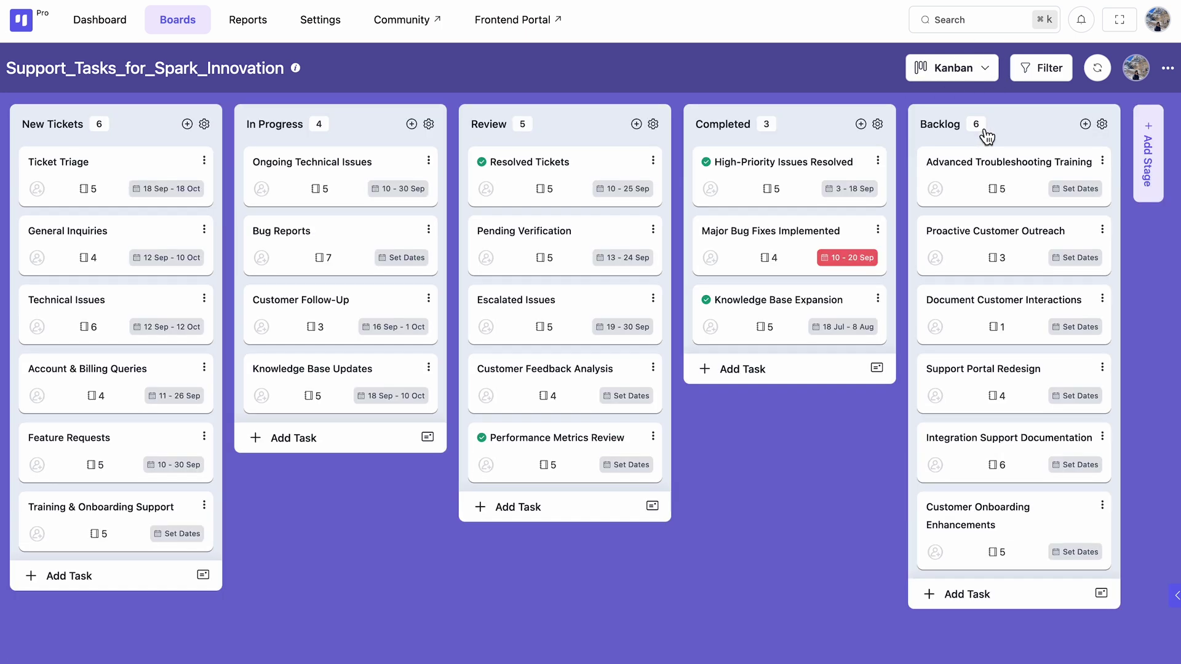
# - Move Performance Metrics Review to Completed and add a Support Task stage
pyautogui.moveTo(579, 453); pyautogui.dragTo(771, 259)
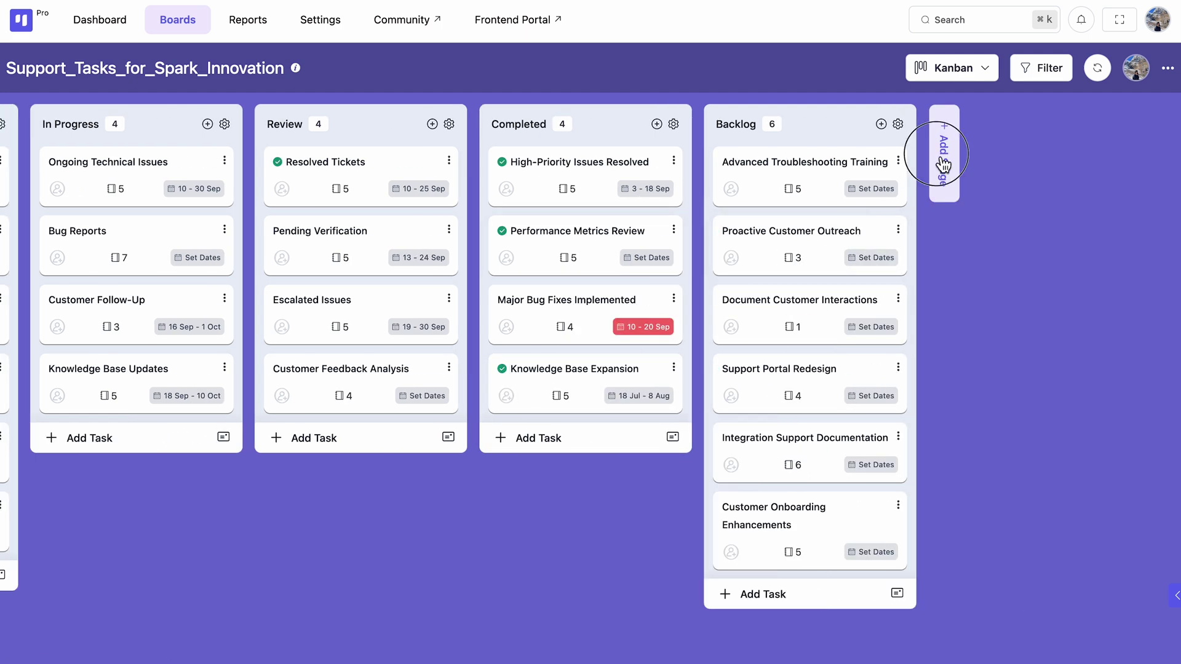
pyautogui.click(938, 159)
pyautogui.write('Support Tas')
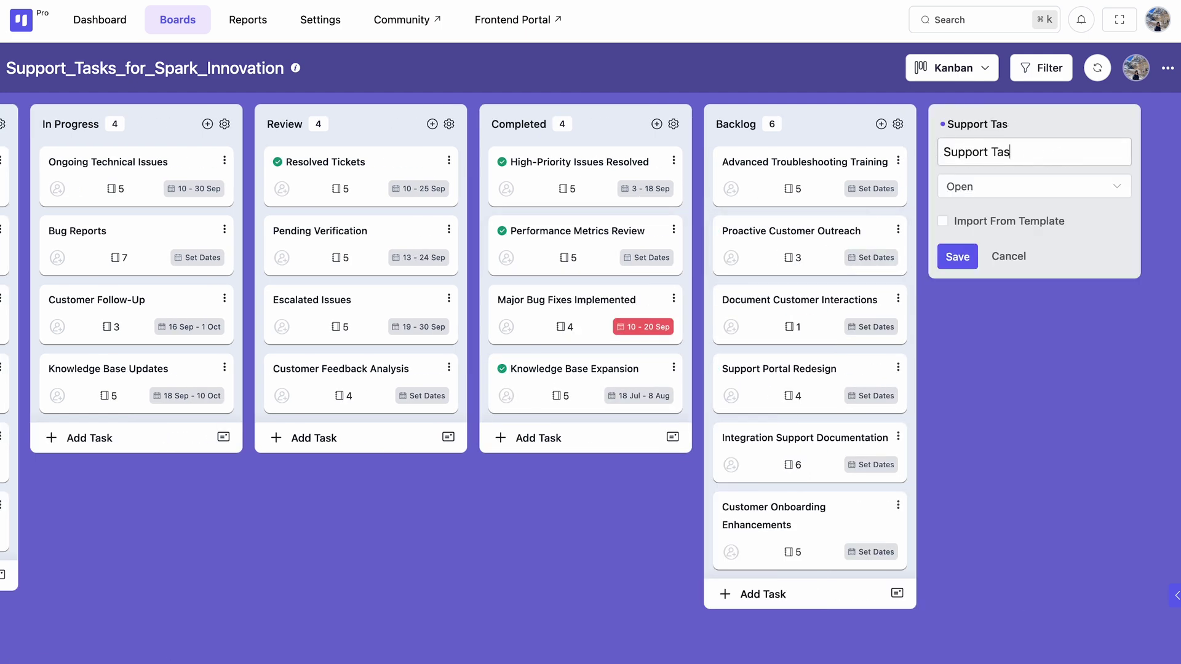
pyautogui.write('k')
pyautogui.click(966, 263)
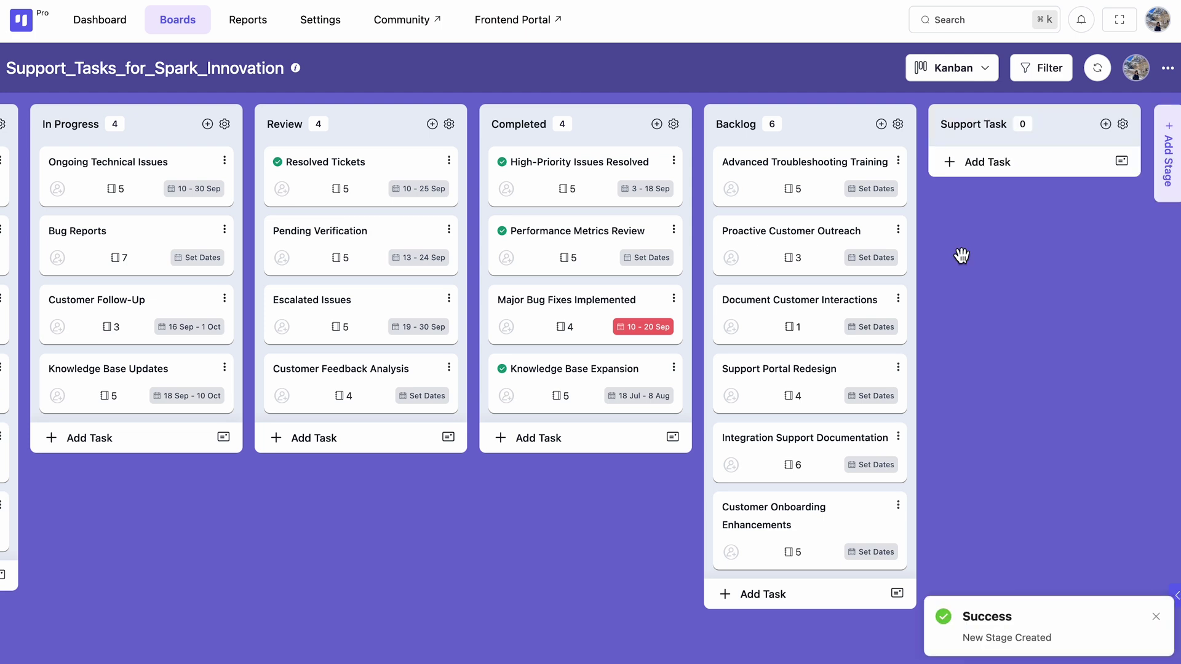
# - Add a Support Portal Redesign task to Support Task and open its details
pyautogui.click(1004, 165)
pyautogui.write('Support Portal Redesign')
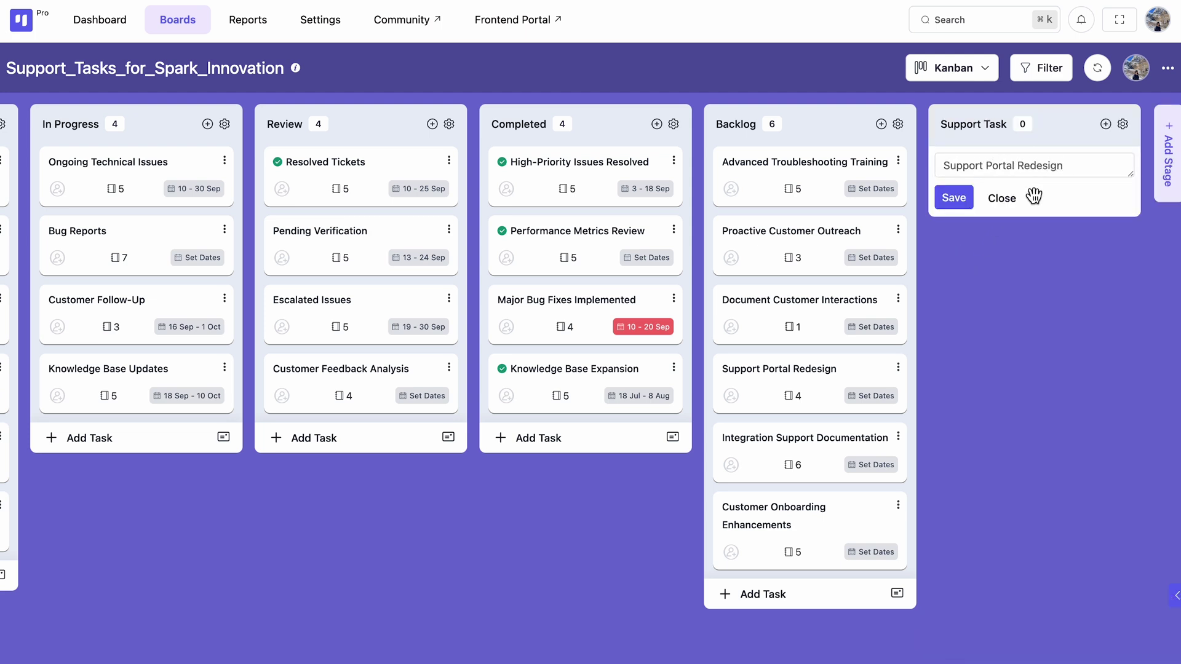
pyautogui.click(961, 205)
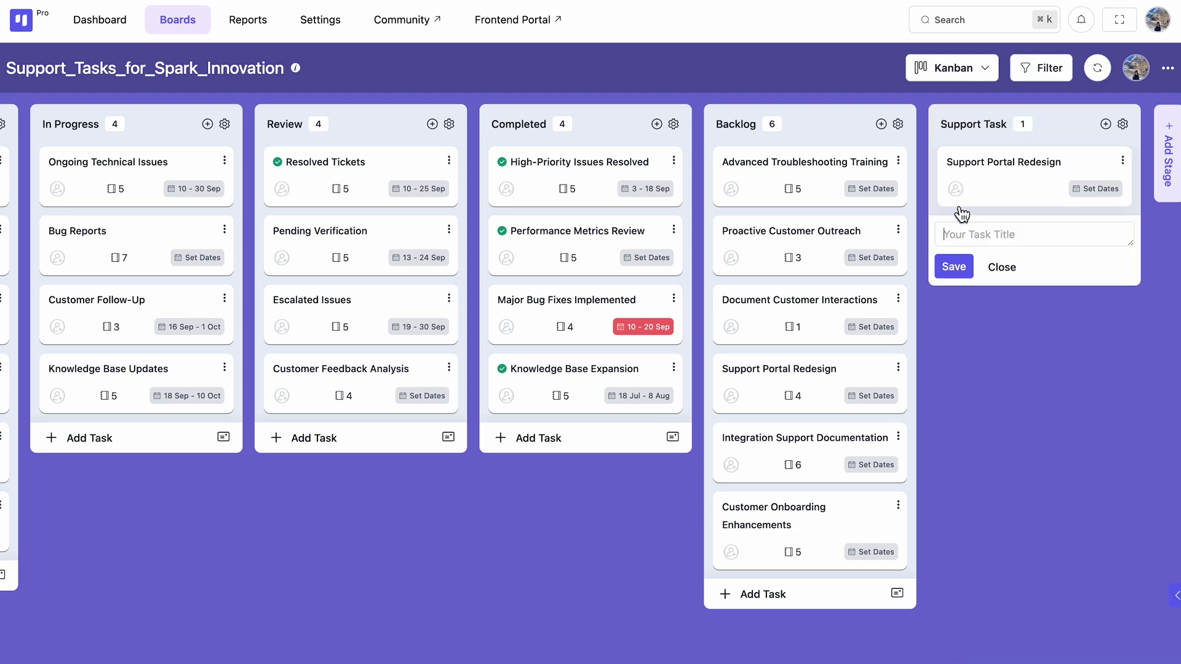
pyautogui.click(1034, 192)
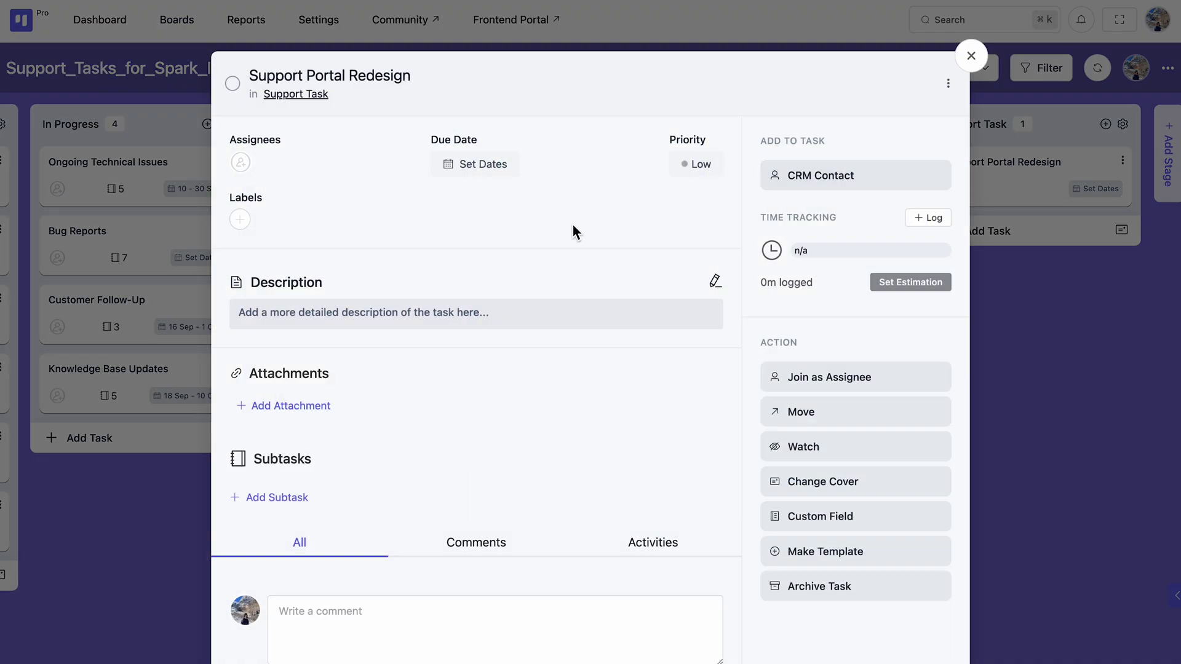
# - Assign two board members to Support Portal Redesign
pyautogui.click(241, 164)
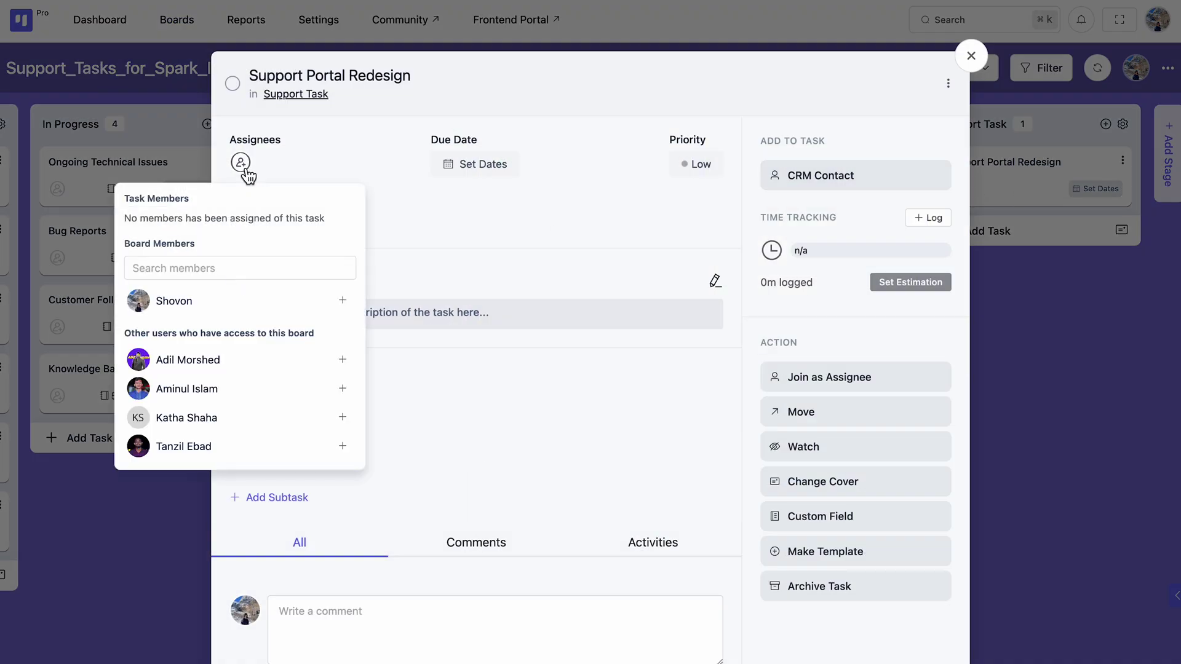
pyautogui.click(343, 360)
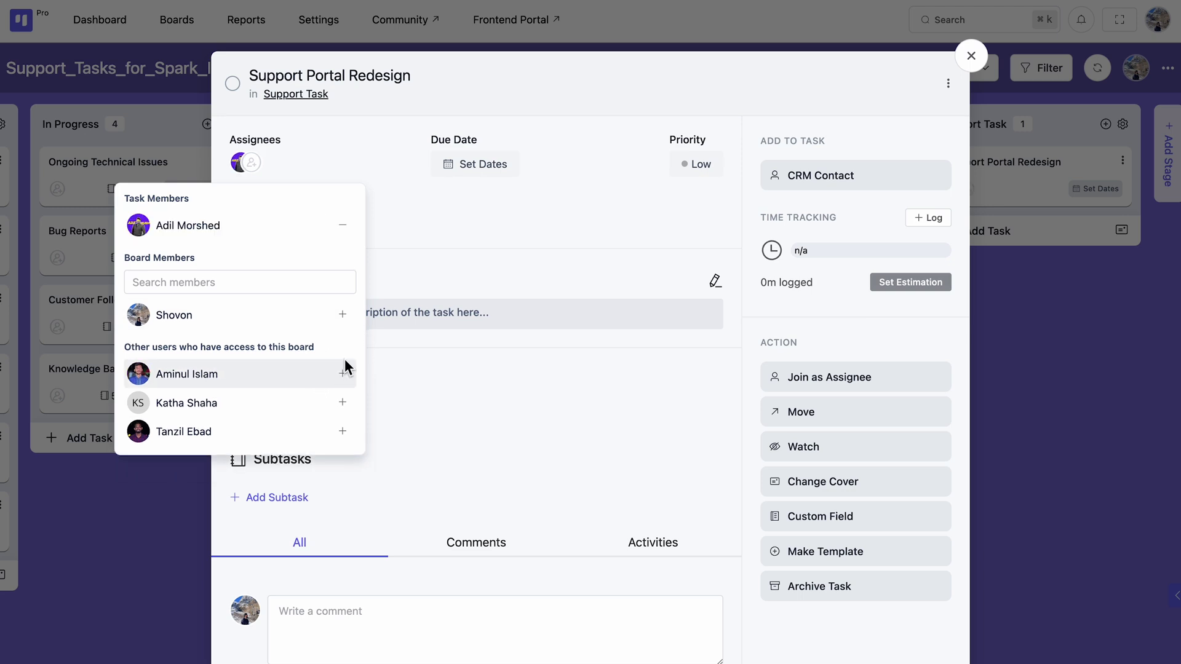
pyautogui.click(347, 374)
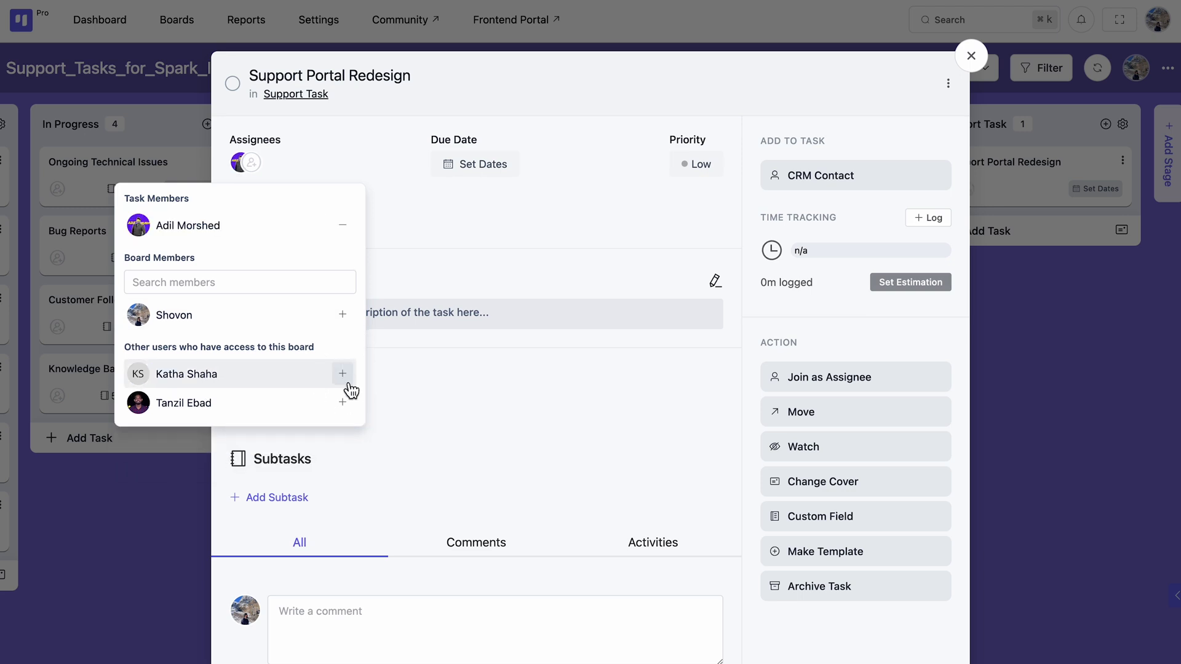
pyautogui.click(493, 226)
# - Set dates 24–28 Sep with an 08:00 due time and Medium priority
pyautogui.click(501, 171)
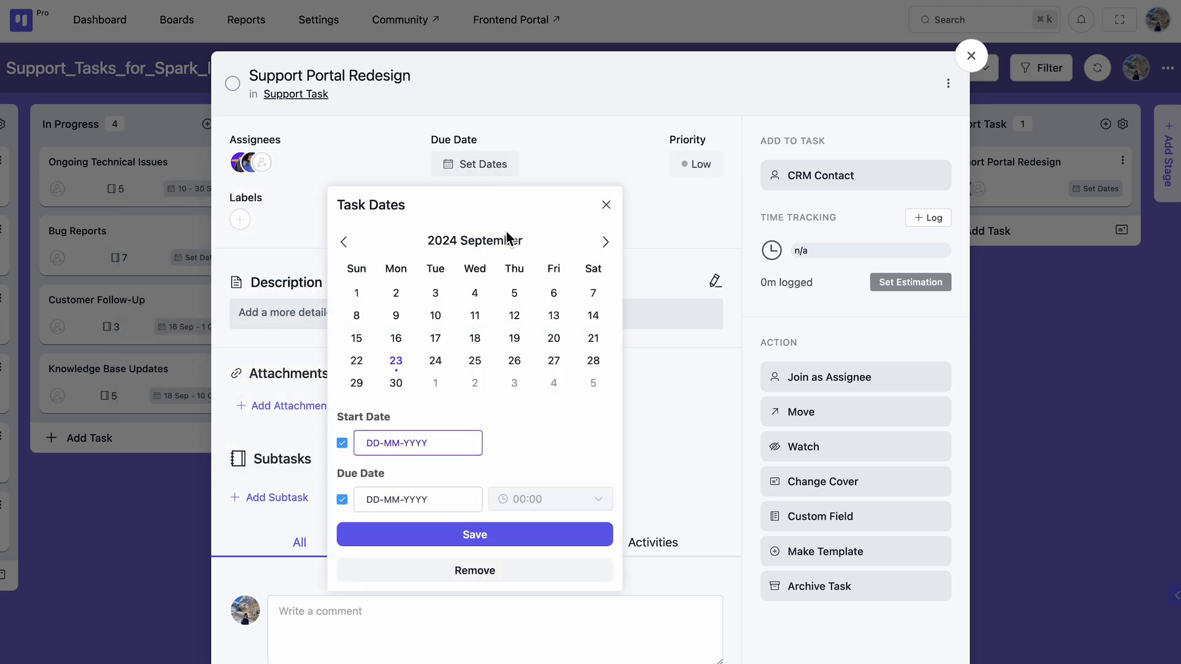
pyautogui.click(435, 361)
pyautogui.click(593, 361)
pyautogui.click(555, 500)
pyautogui.scroll(-2, 570, 453)
pyautogui.scroll(-2, 579, 441)
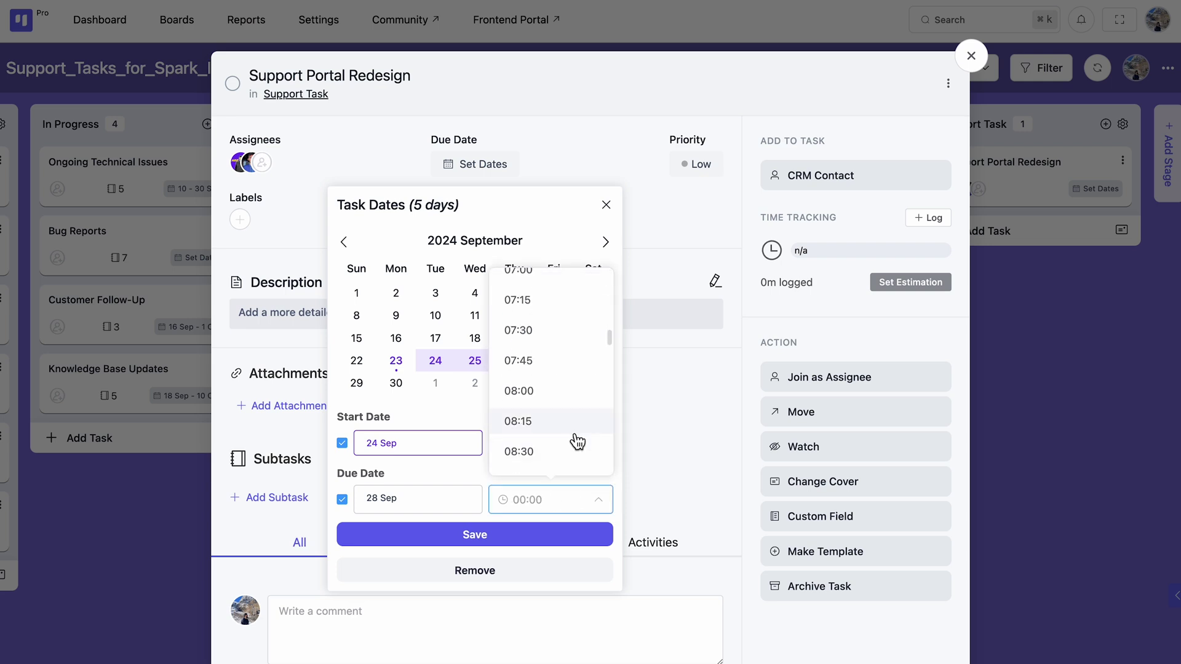
pyautogui.click(574, 398)
pyautogui.click(478, 537)
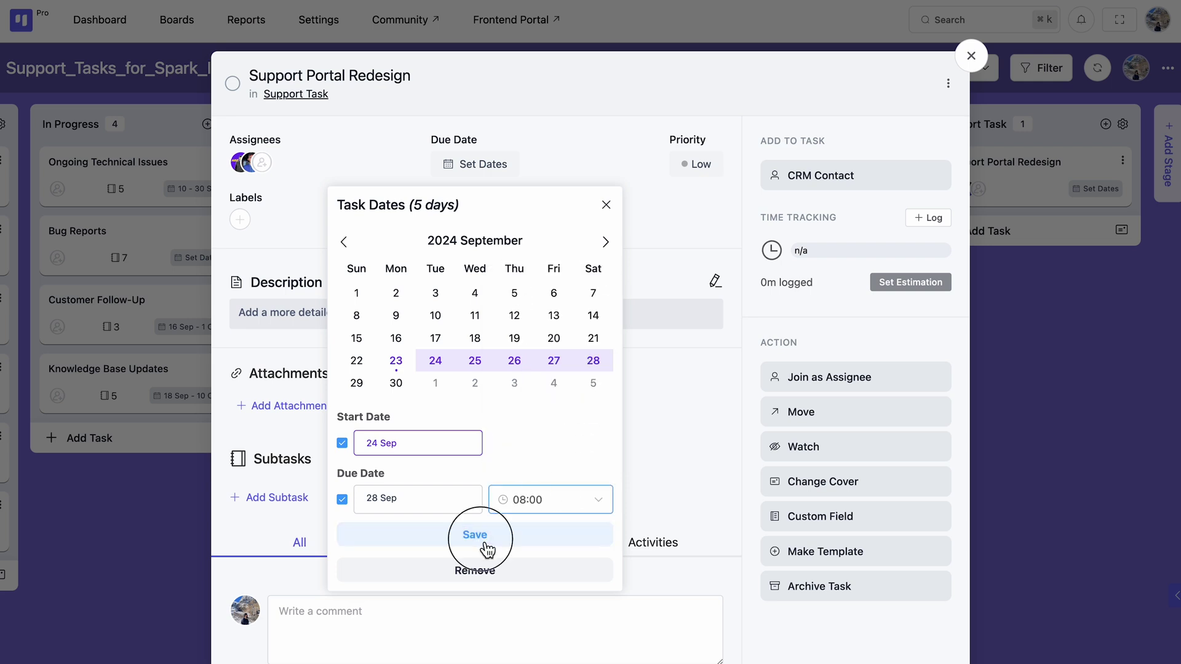
pyautogui.click(688, 176)
pyautogui.click(697, 222)
# - Edit the Follow-up label, name the orange label Urgent, and add Follow-up to the task
pyautogui.click(240, 225)
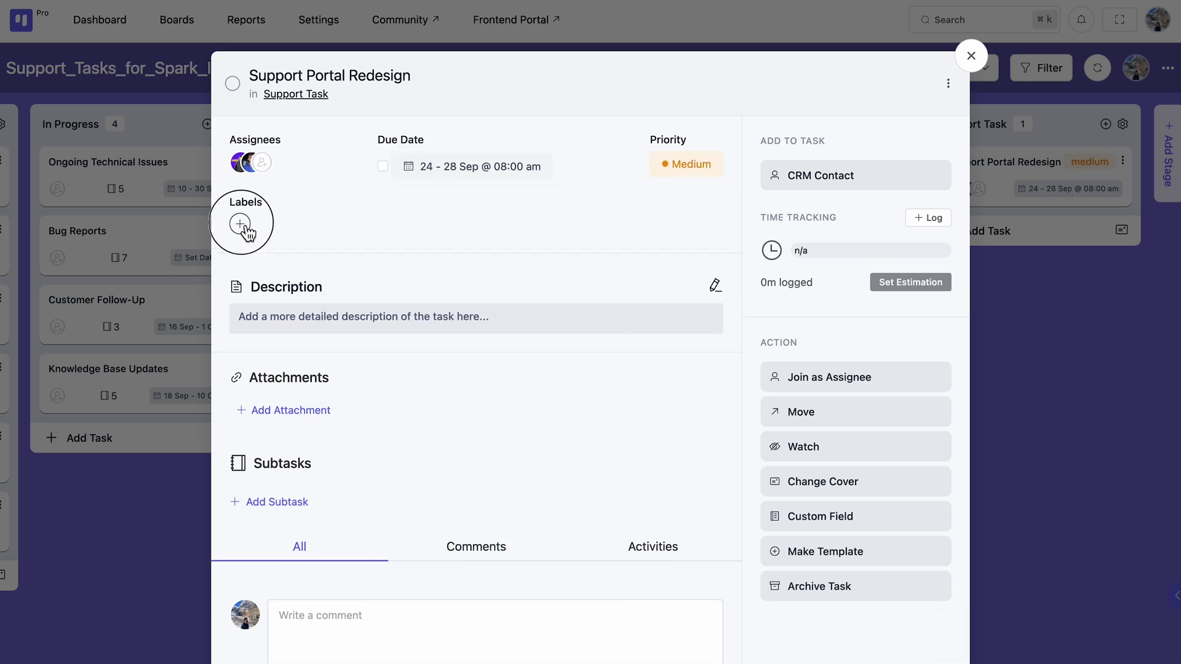
pyautogui.click(349, 319)
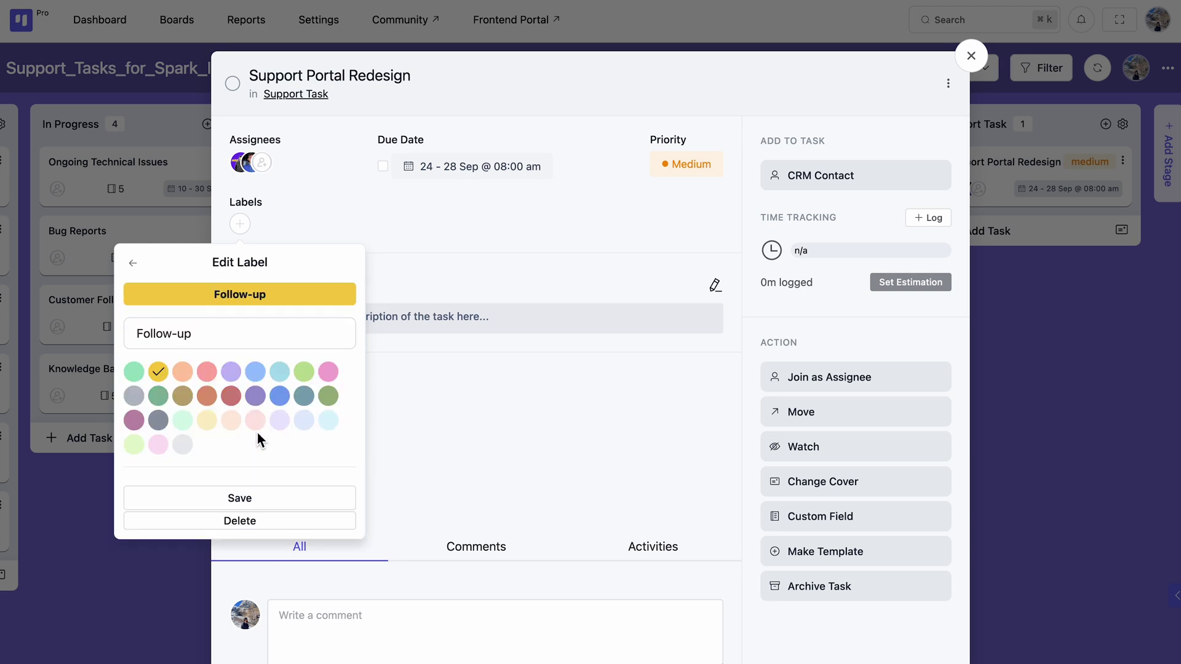
pyautogui.click(240, 498)
pyautogui.click(346, 343)
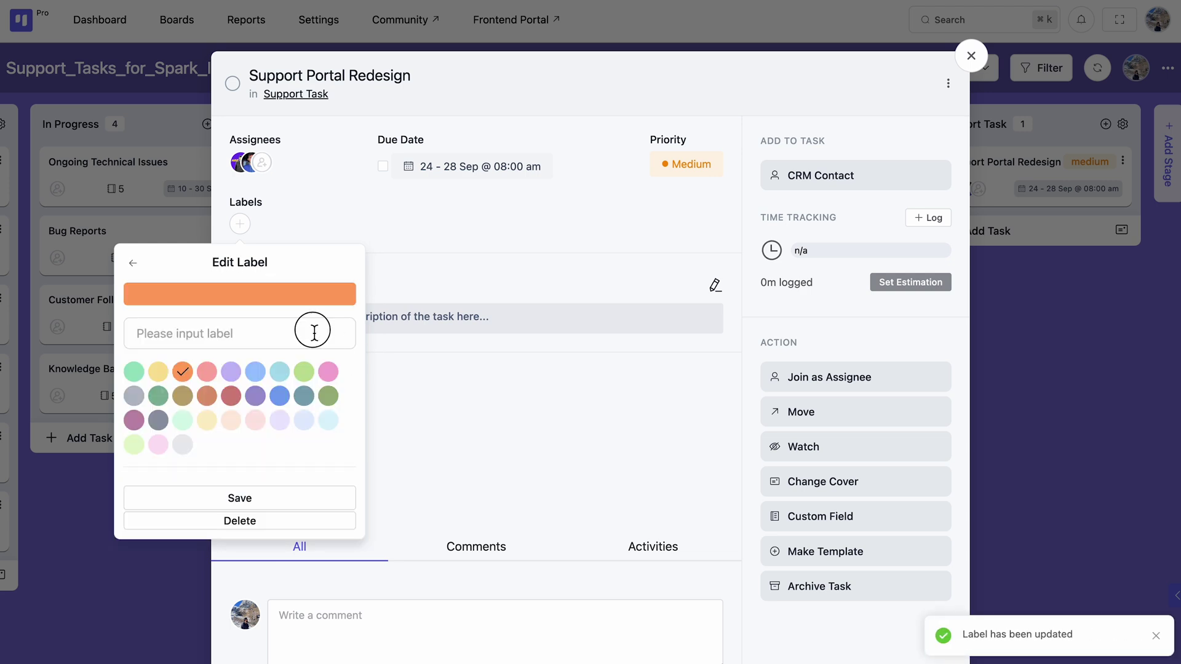
pyautogui.write('Urgent')
pyautogui.click(264, 498)
pyautogui.click(131, 318)
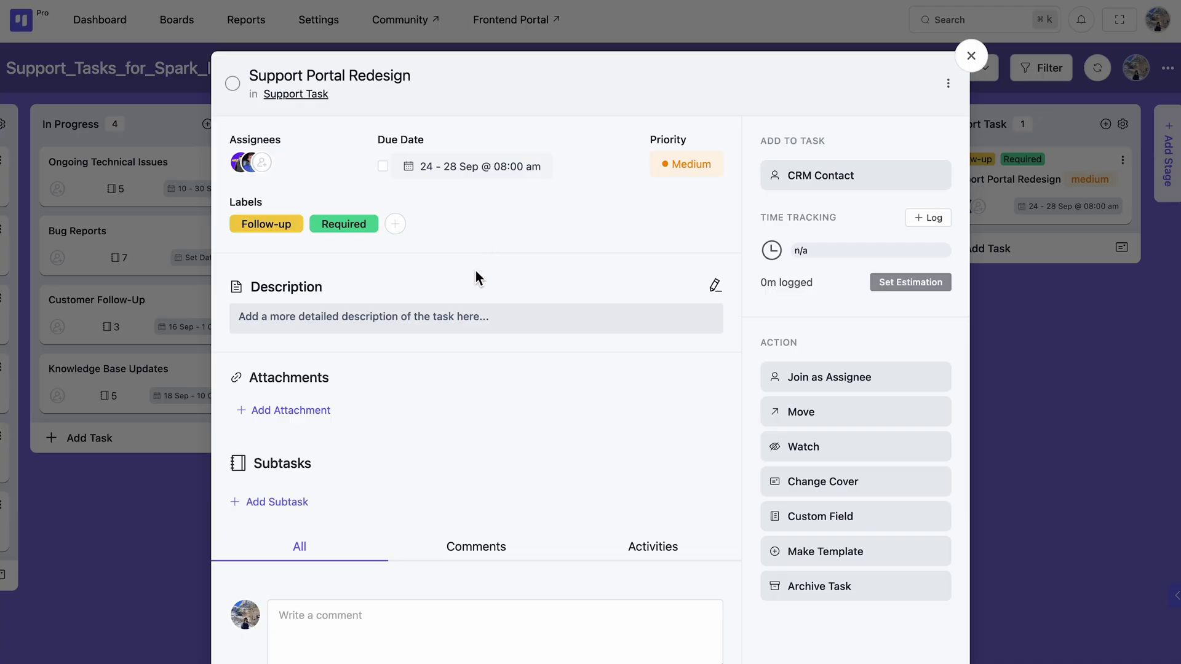
# - Paste the description, bold the Support Portal Redesign: heading, italicize Spark Innovate, and save
pyautogui.click(491, 317)
pyautogui.hotkey('ctrl', 'v')
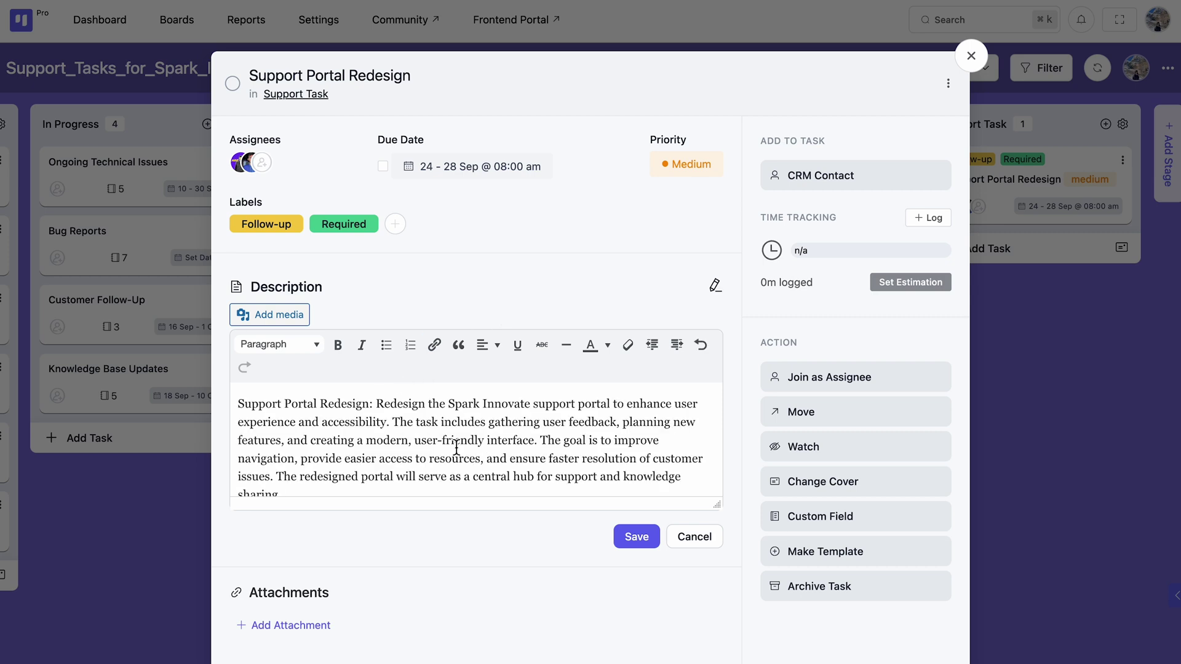
pyautogui.moveTo(376, 407); pyautogui.dragTo(256, 409)
pyautogui.click(338, 344)
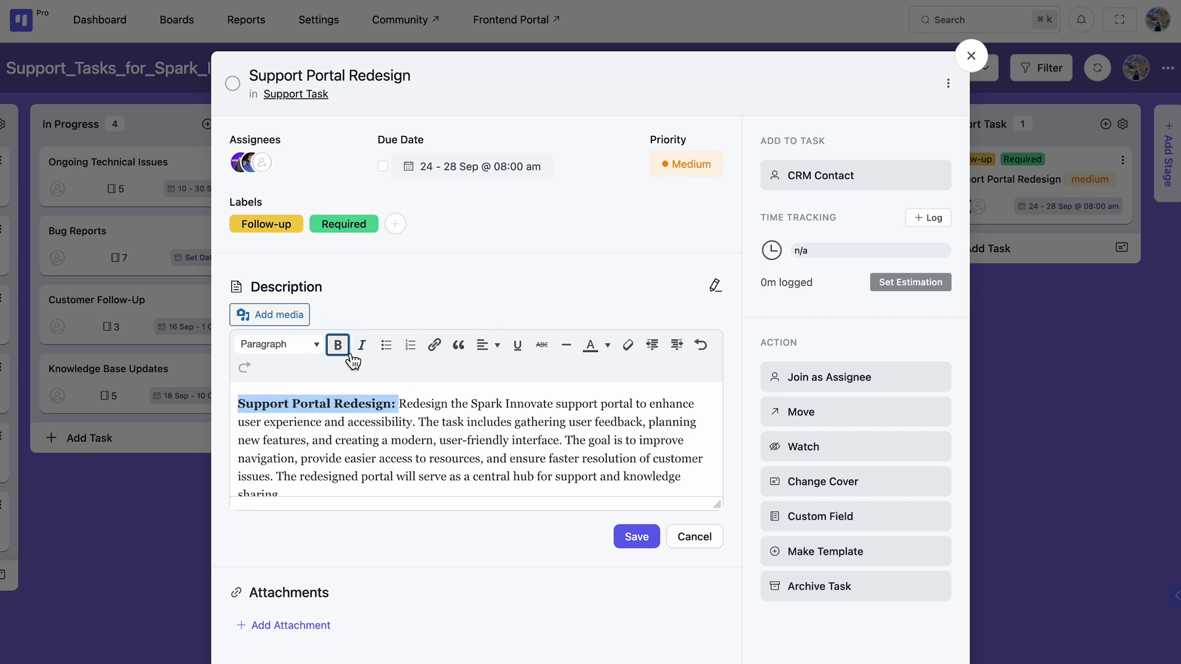
pyautogui.moveTo(470, 403); pyautogui.dragTo(553, 403)
pyautogui.click(361, 345)
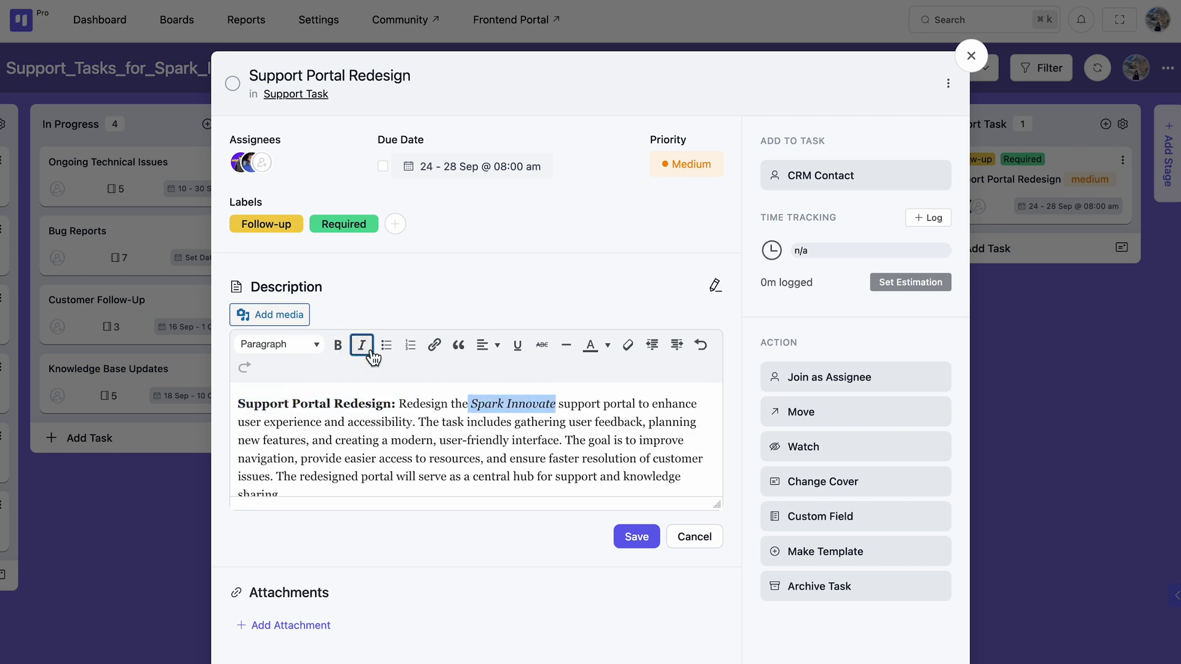
pyautogui.click(637, 538)
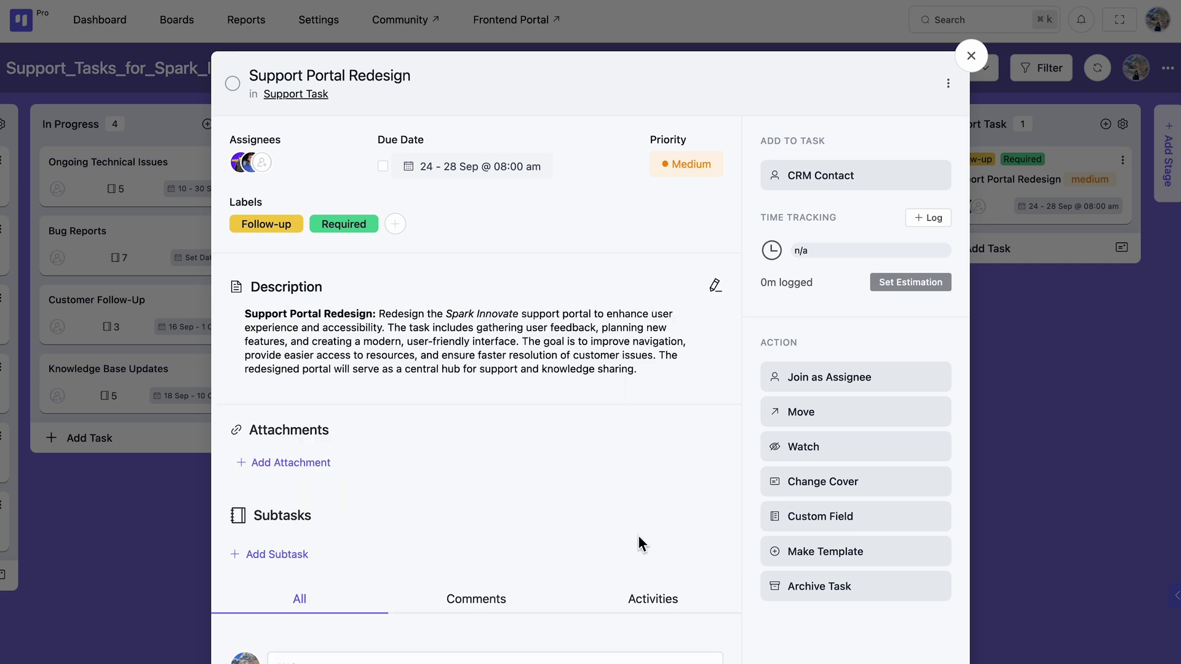
# - Attach the Download-and-install-SS.png screenshot to the task
pyautogui.click(334, 454)
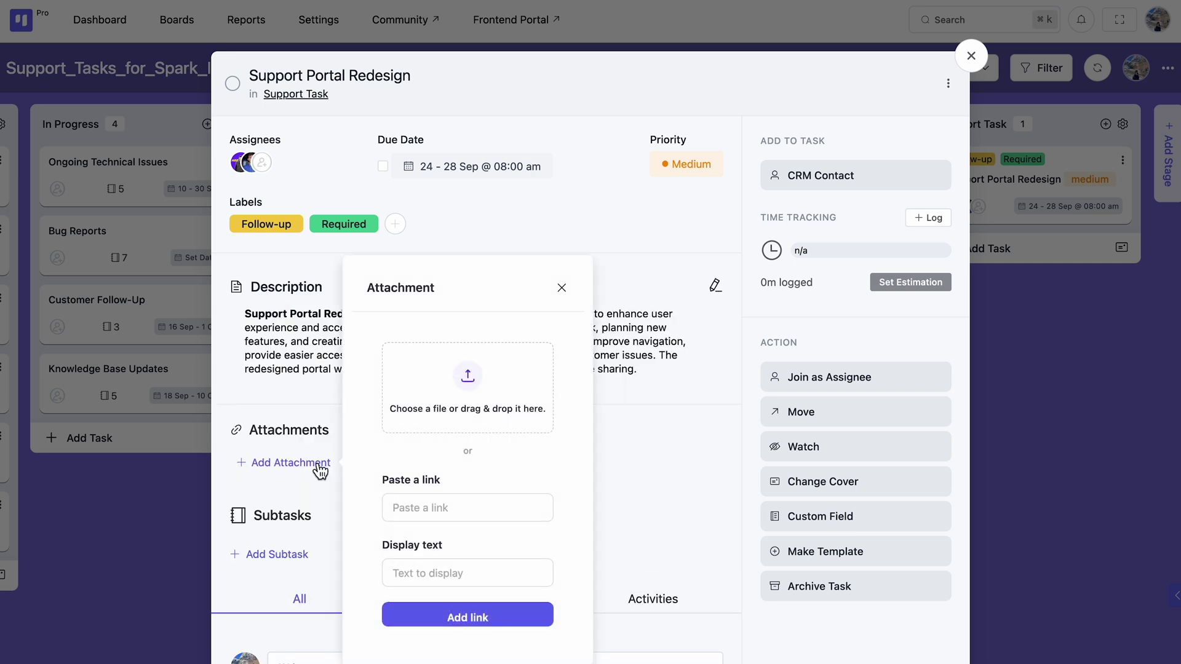
pyautogui.click(463, 379)
pyautogui.press('Down')
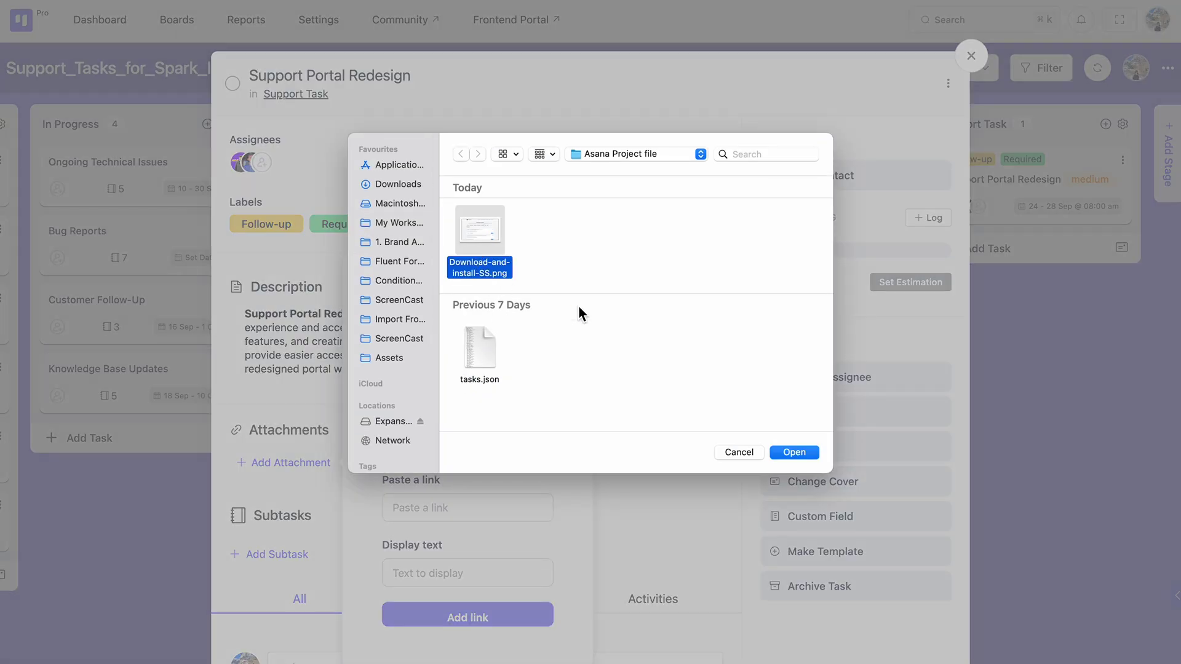
pyautogui.click(794, 452)
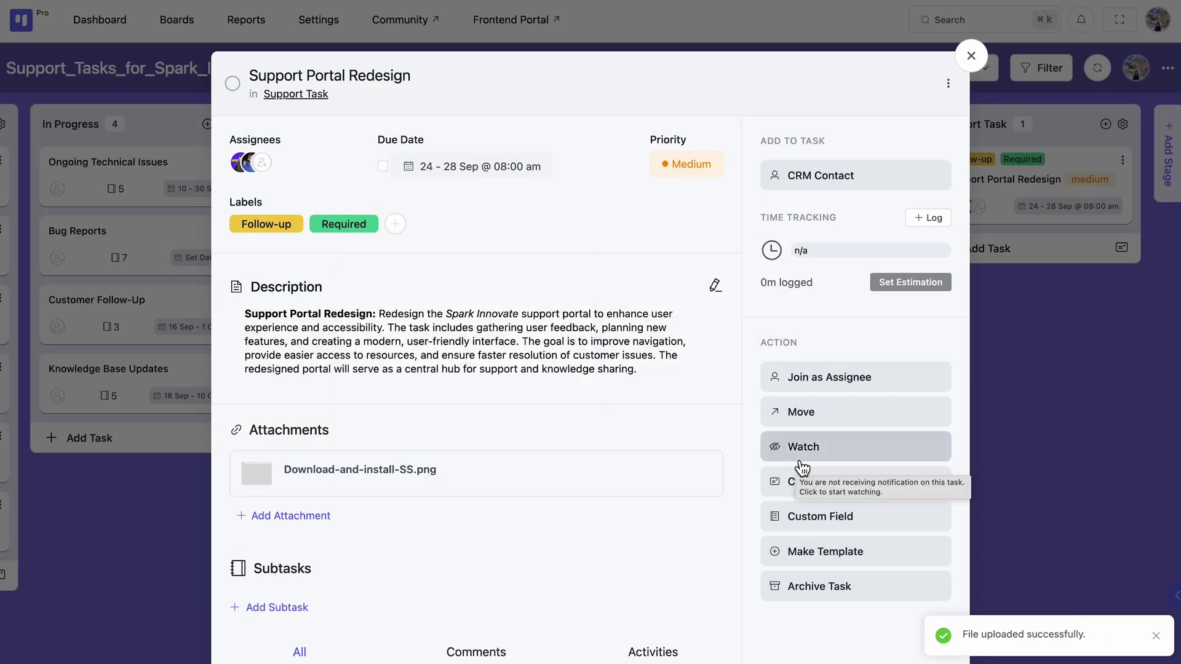
pyautogui.click(629, 423)
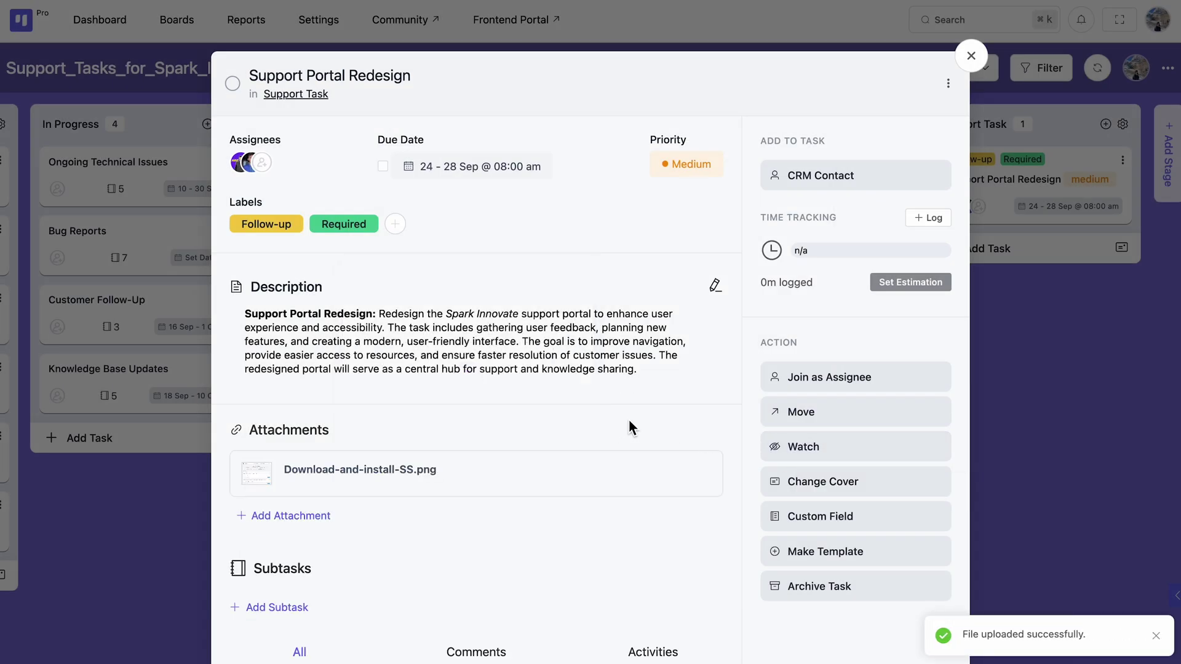
pyautogui.scroll(-3, 628, 427)
# - Add four subtasks, including Develop and test new design and Launch redesigned portal
pyautogui.click(279, 415)
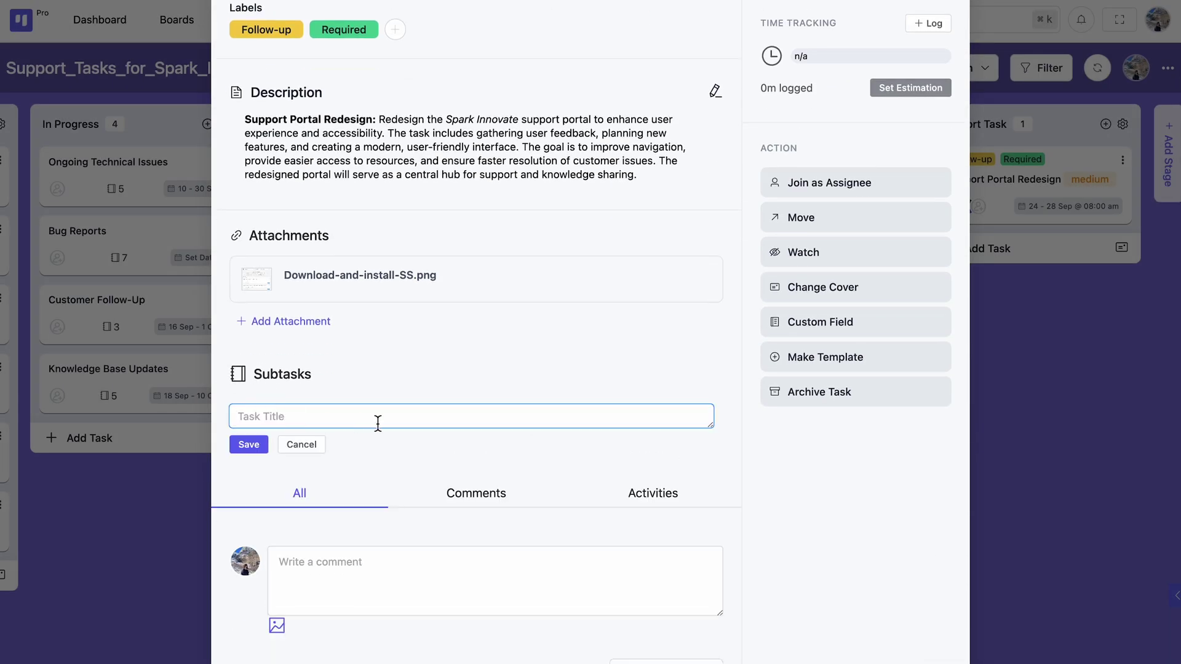
pyautogui.write('Gather user feedback on the current portal')
pyautogui.click(260, 447)
pyautogui.write('Plan new portal design and features')
pyautogui.click(252, 501)
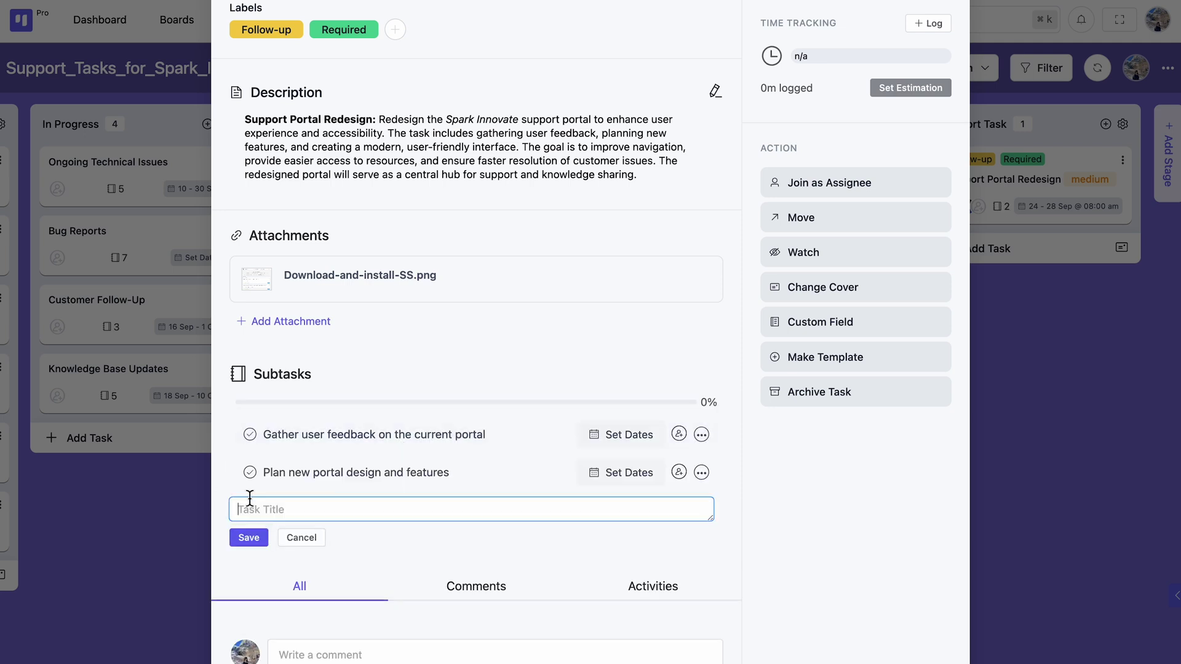
pyautogui.write('Develop and test new design')
pyautogui.click(249, 538)
pyautogui.write('Launch redesigned portal')
pyautogui.press('Return')
# - Assign a member to the first subtask and convert Launch redesigned portal into a task
pyautogui.click(679, 434)
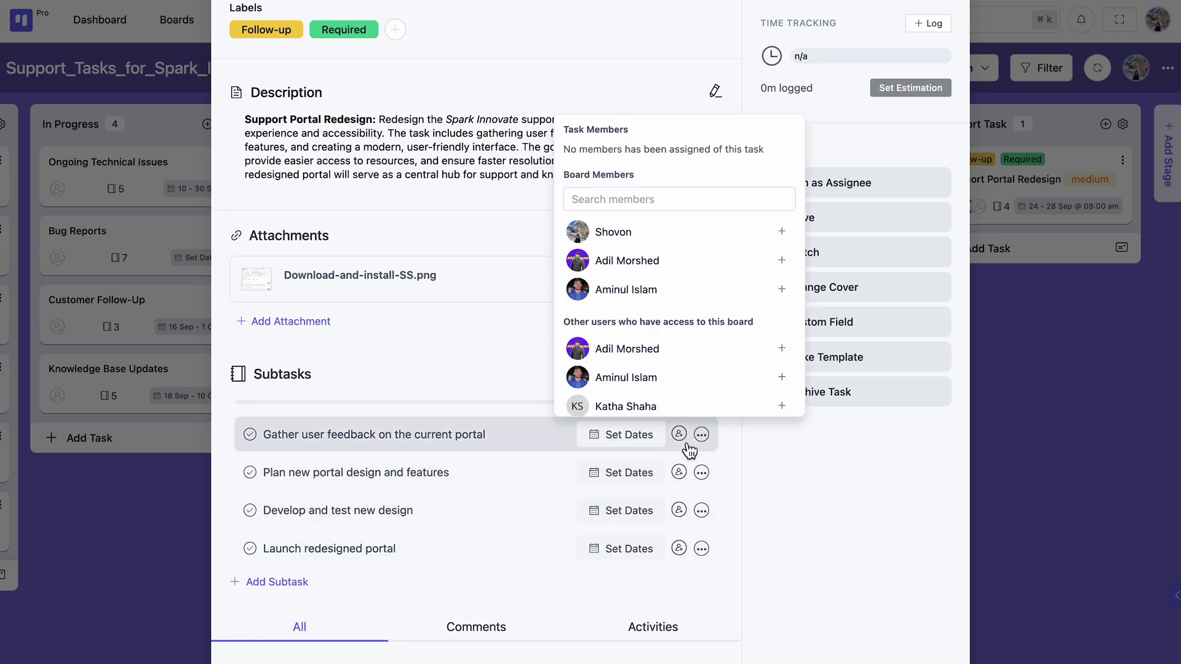
pyautogui.click(782, 260)
pyautogui.click(515, 270)
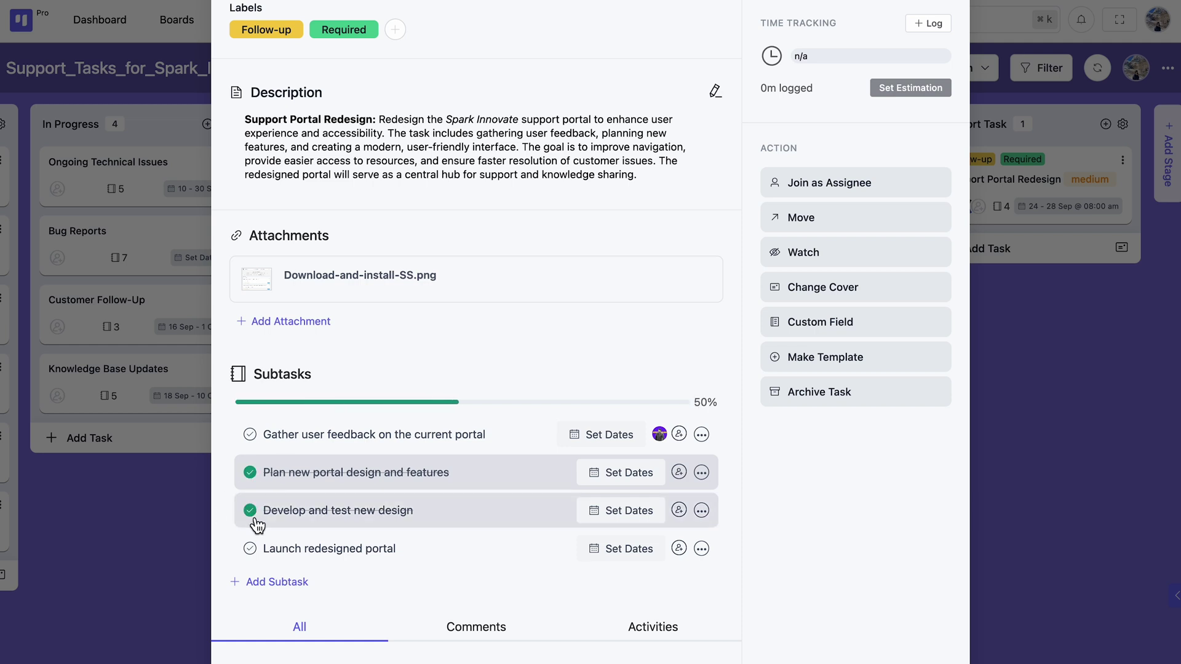
pyautogui.click(701, 549)
pyautogui.click(712, 602)
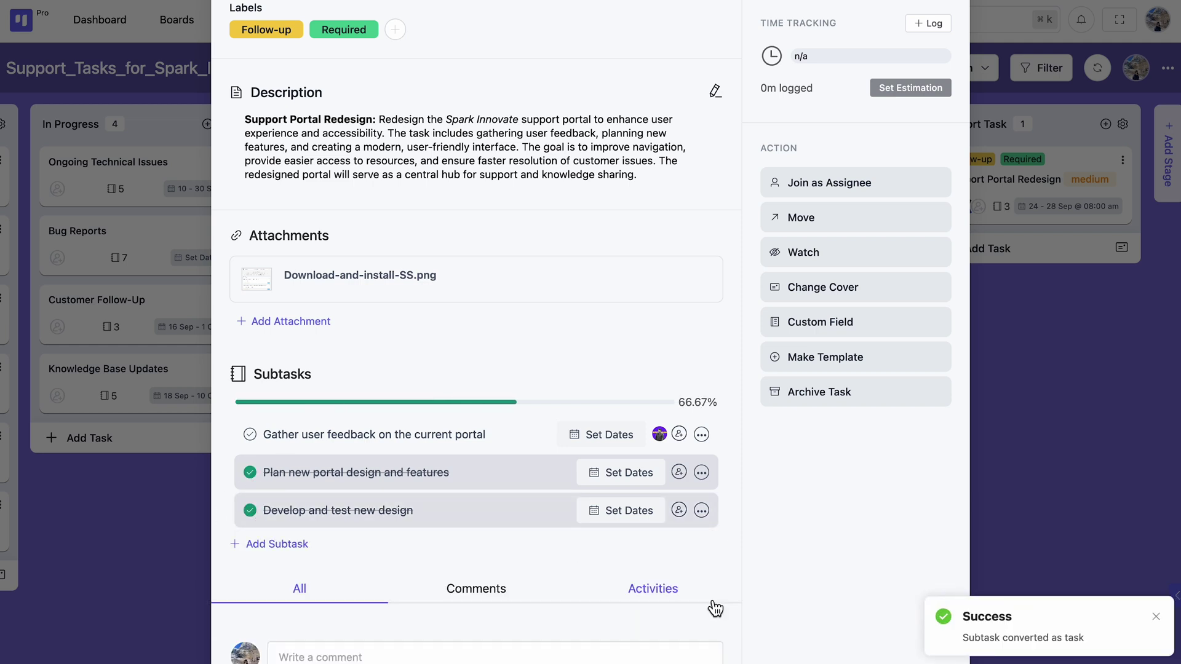
pyautogui.scroll(-3, 714, 608)
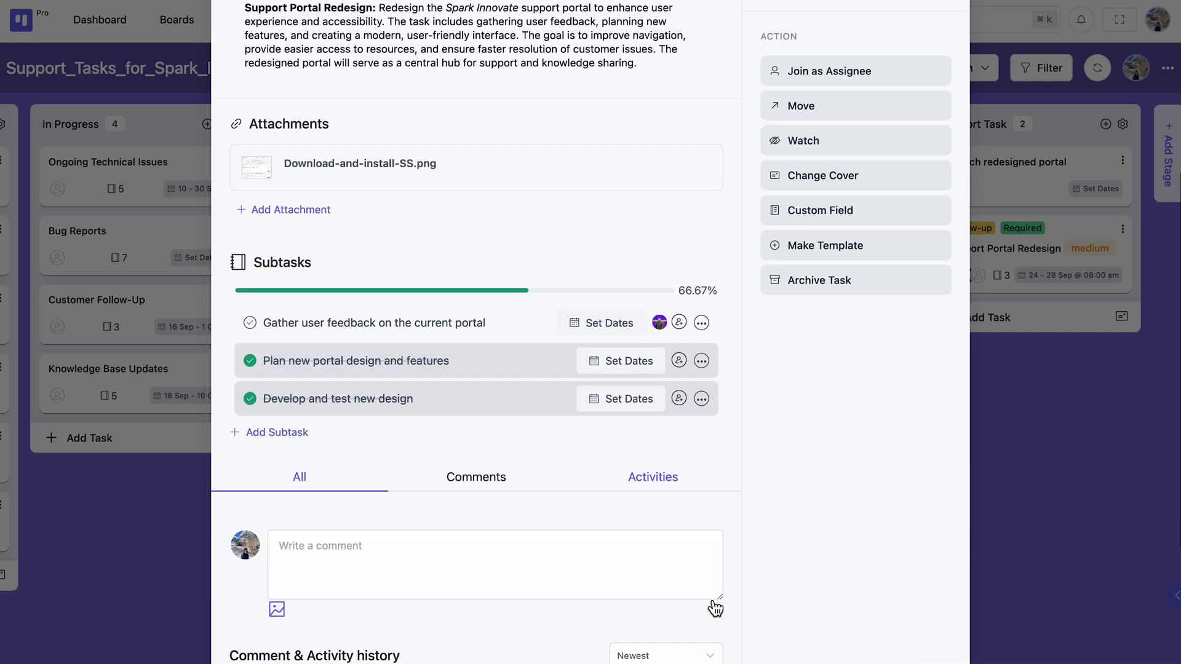
# - Comment about gathering user feedback and working with the design team, then review Activities
pyautogui.click(477, 423)
pyautogui.click(446, 491)
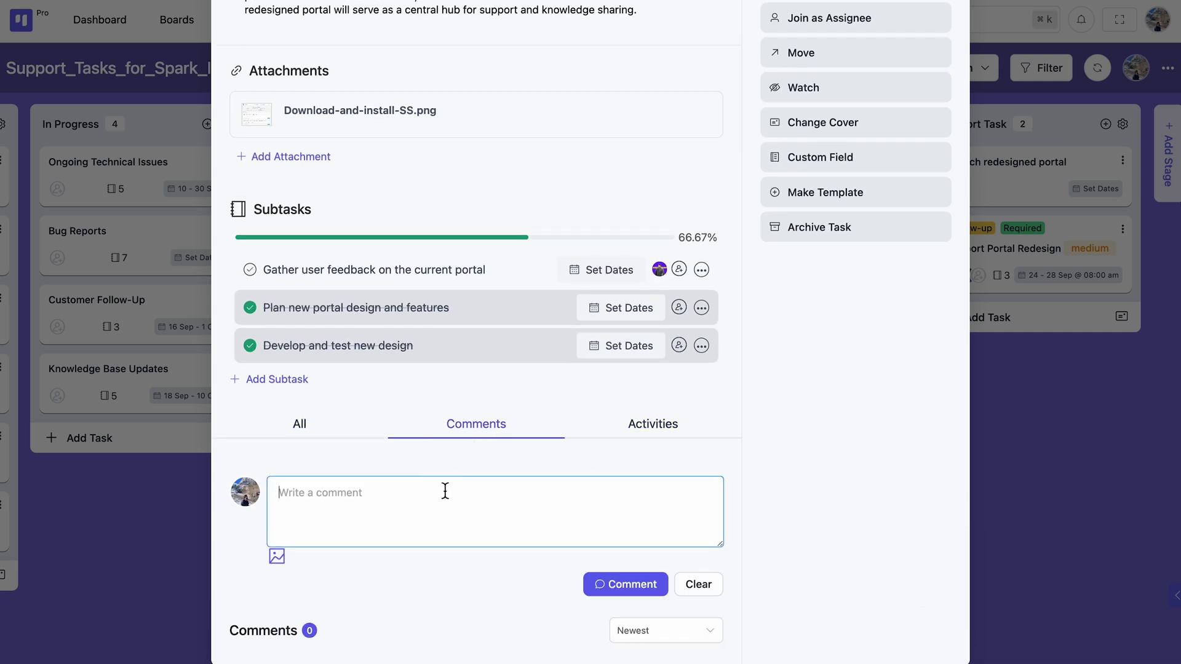
pyautogui.write('"Please gather user feedback and collaborate with the design team to create a more user-friendly and efficient support portal. Ensure the new layout improves navigation and provides quicker access to resources."')
pyautogui.click(621, 582)
pyautogui.scroll(-2, 631, 607)
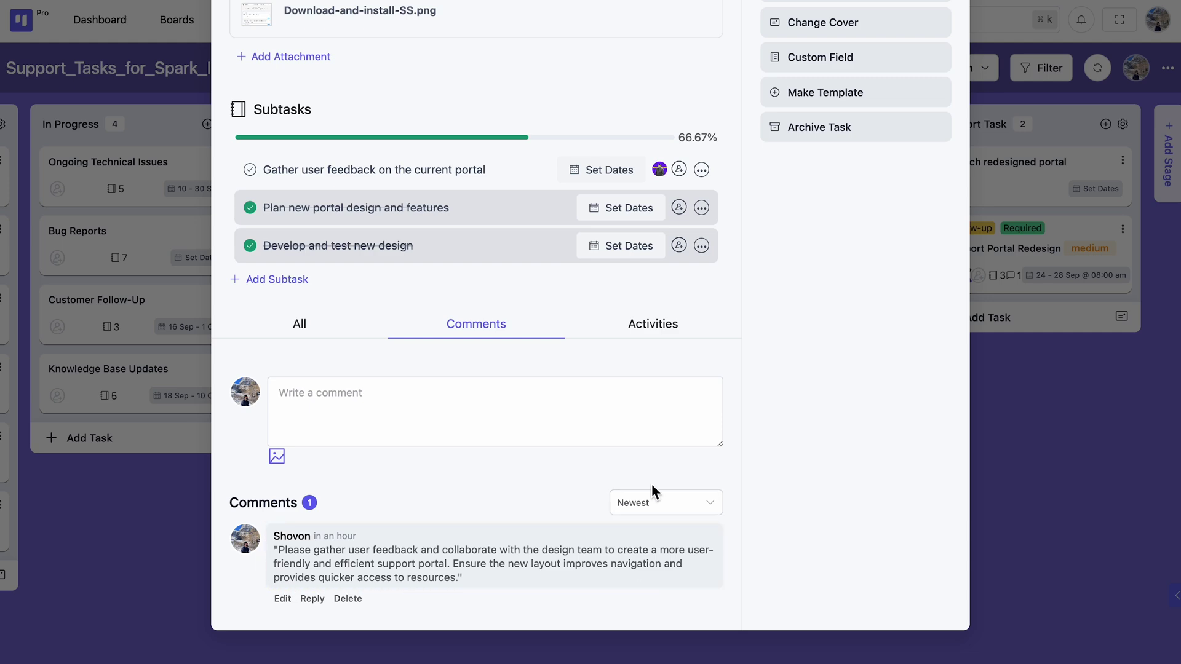
pyautogui.click(661, 334)
pyautogui.scroll(-5, 655, 523)
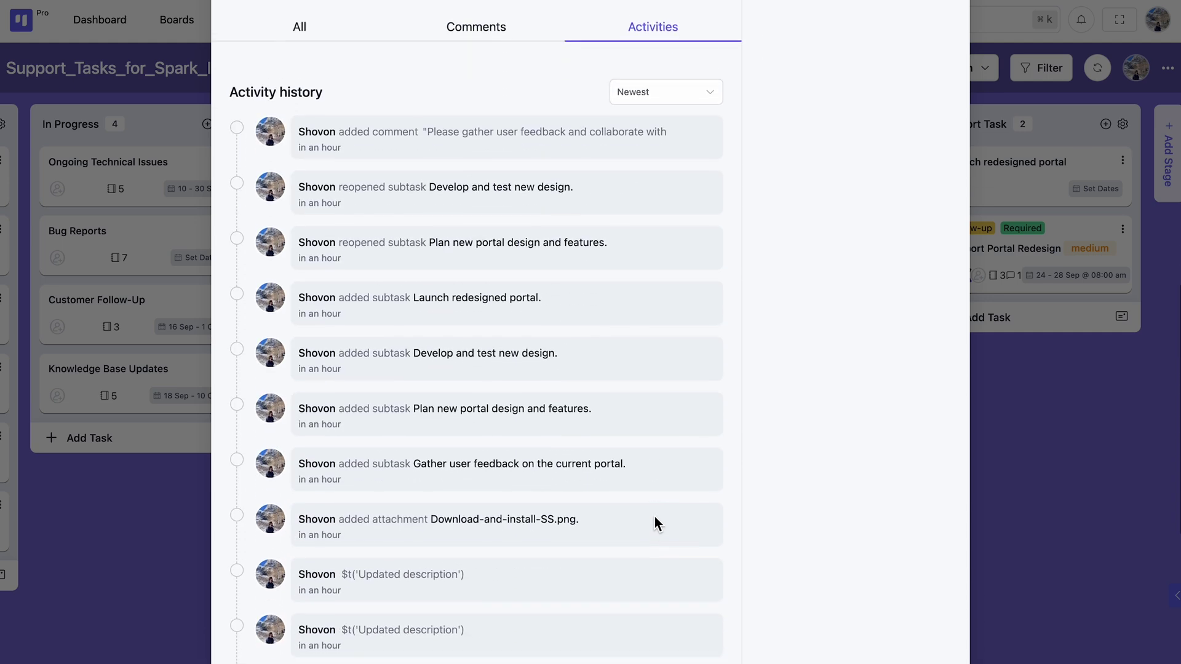
pyautogui.scroll(-3, 654, 523)
pyautogui.scroll(2, 654, 523)
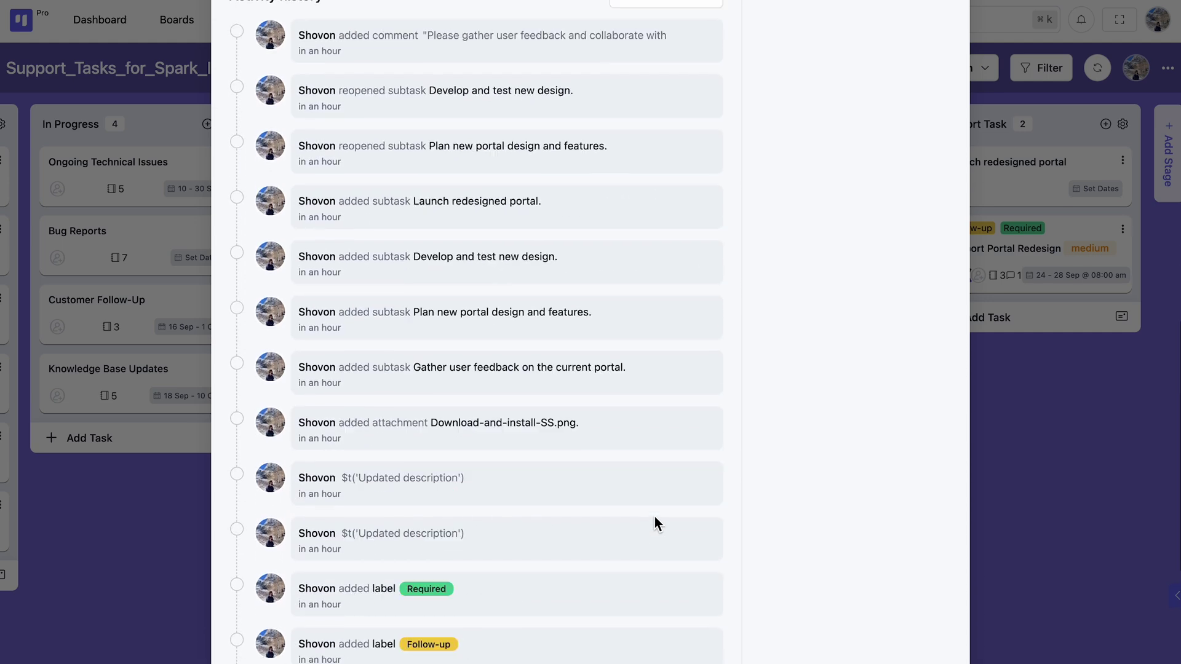
pyautogui.scroll(10, 654, 524)
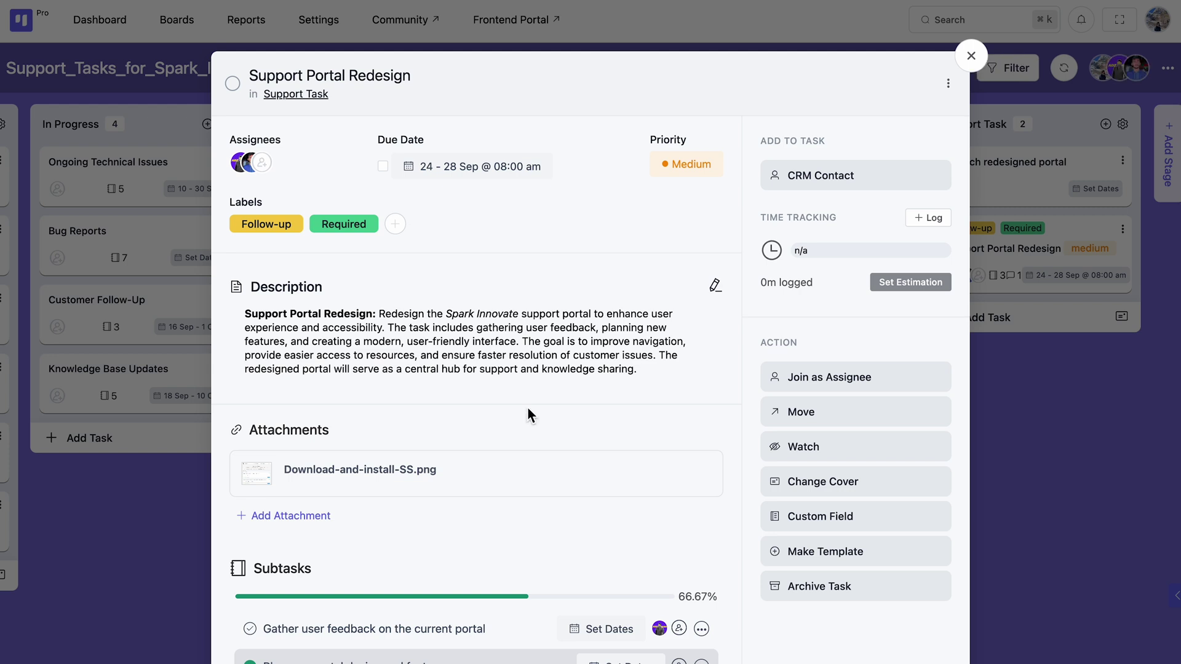
# - Create a Checkbox custom field titled Collaborate with UX/UI Designers on the task
pyautogui.click(907, 525)
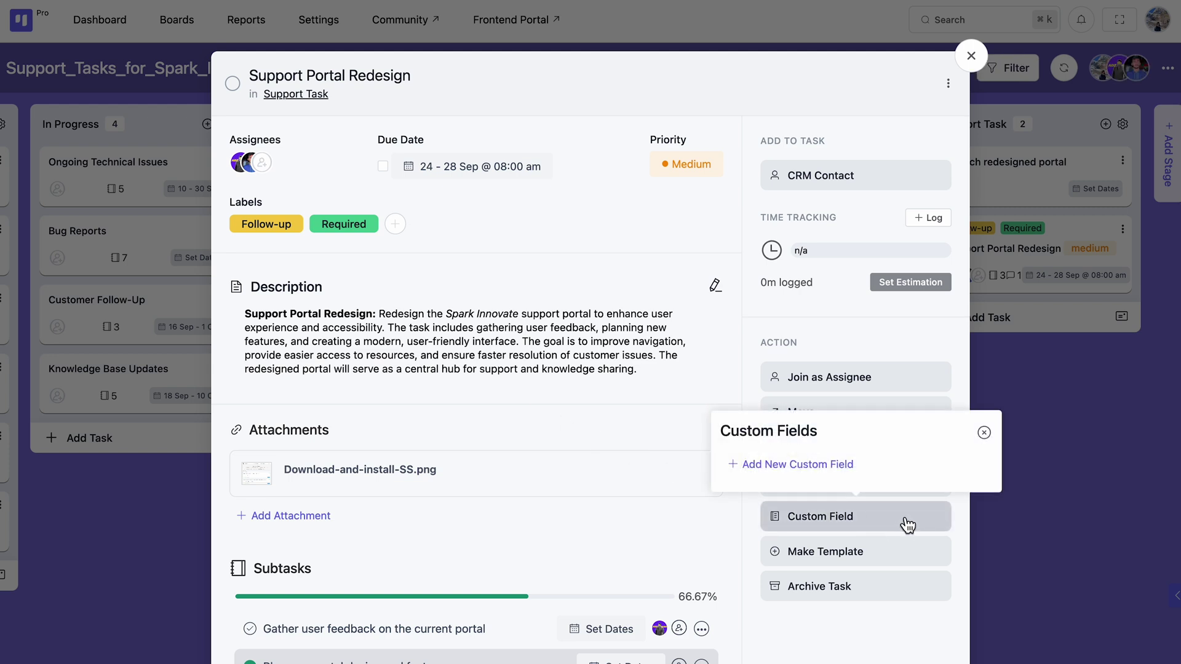
pyautogui.click(803, 465)
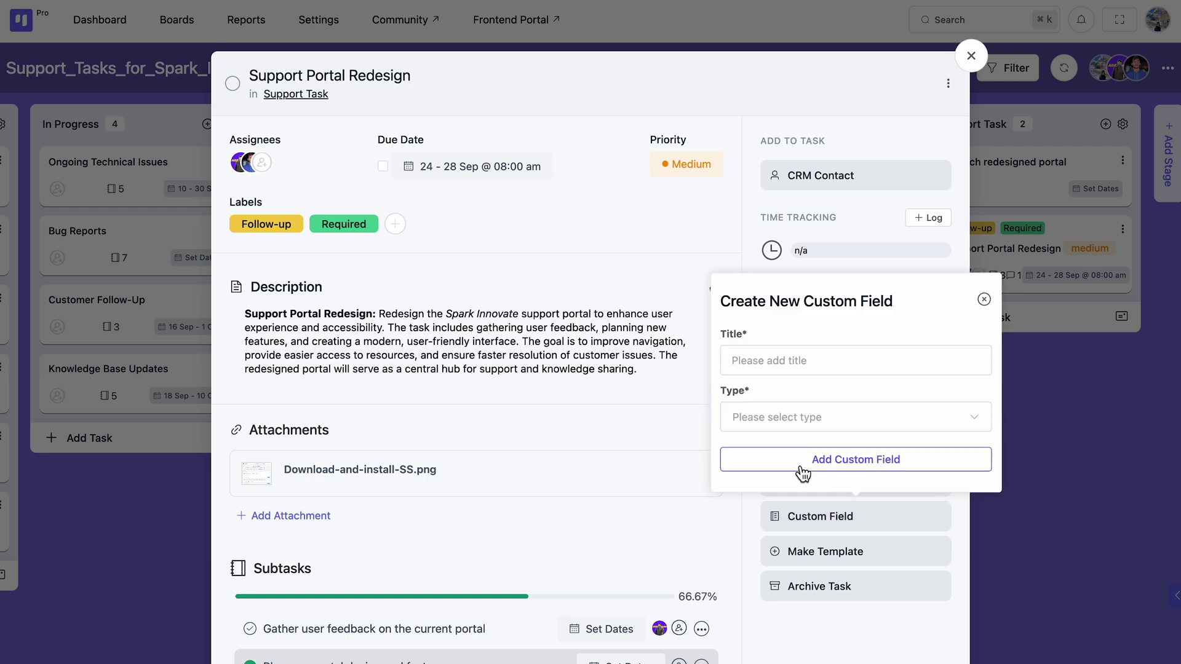
pyautogui.click(886, 362)
pyautogui.write('Collaborate with UX/UI Designers')
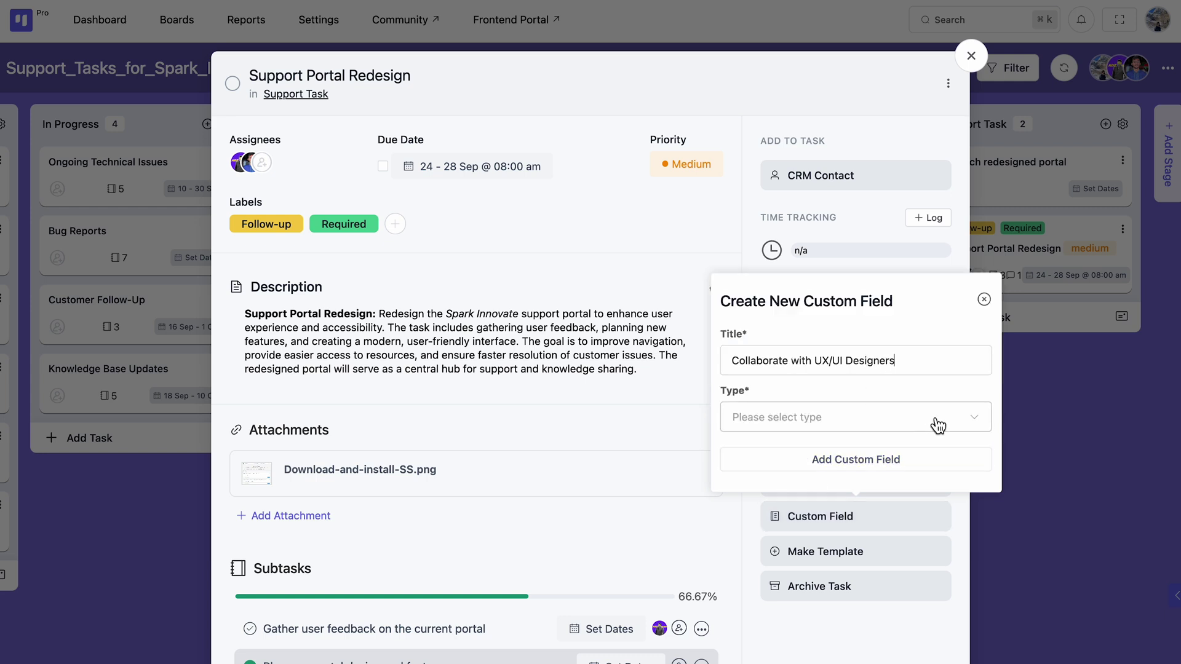
pyautogui.click(938, 426)
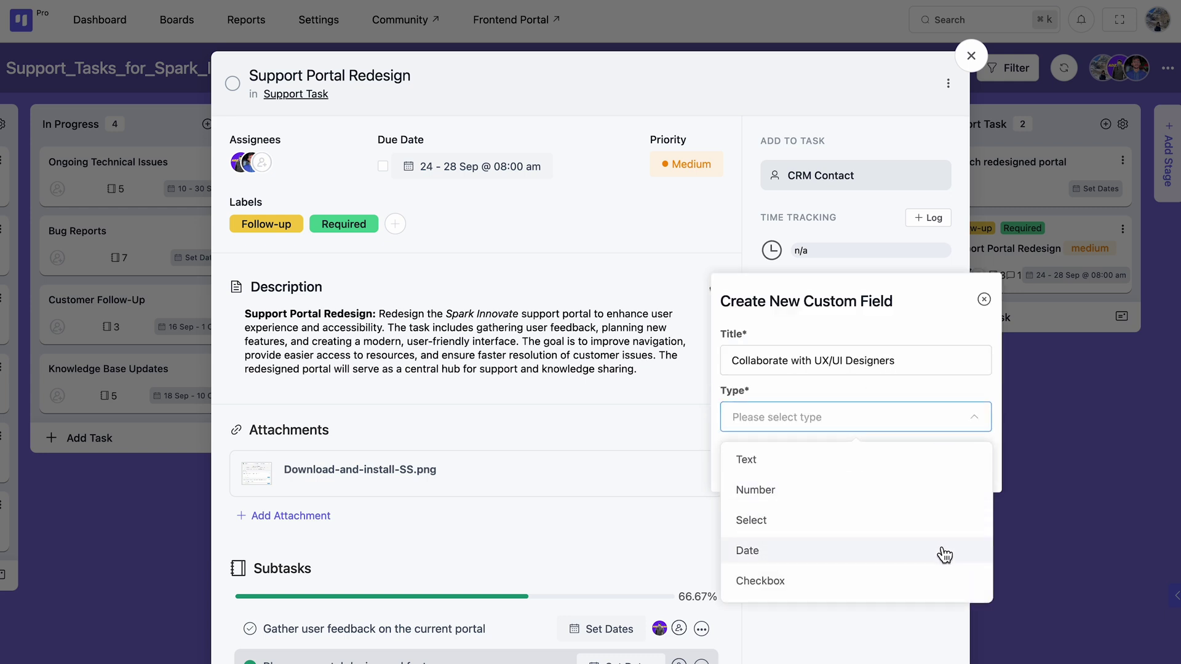
pyautogui.click(848, 590)
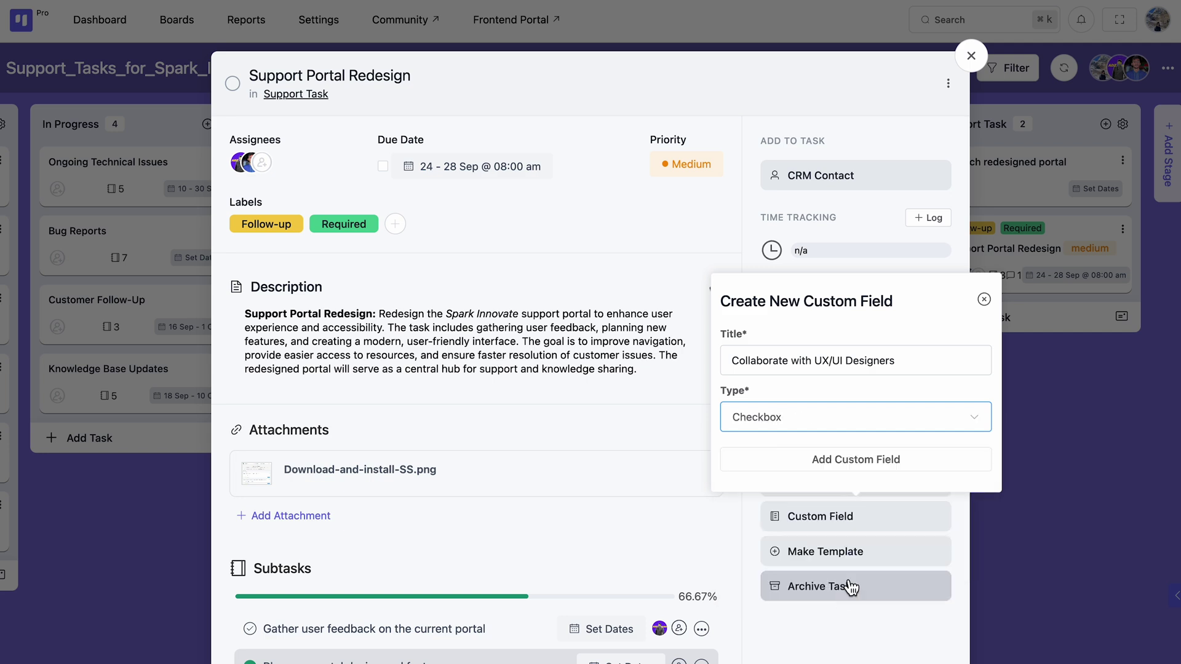
pyautogui.click(871, 469)
pyautogui.click(985, 401)
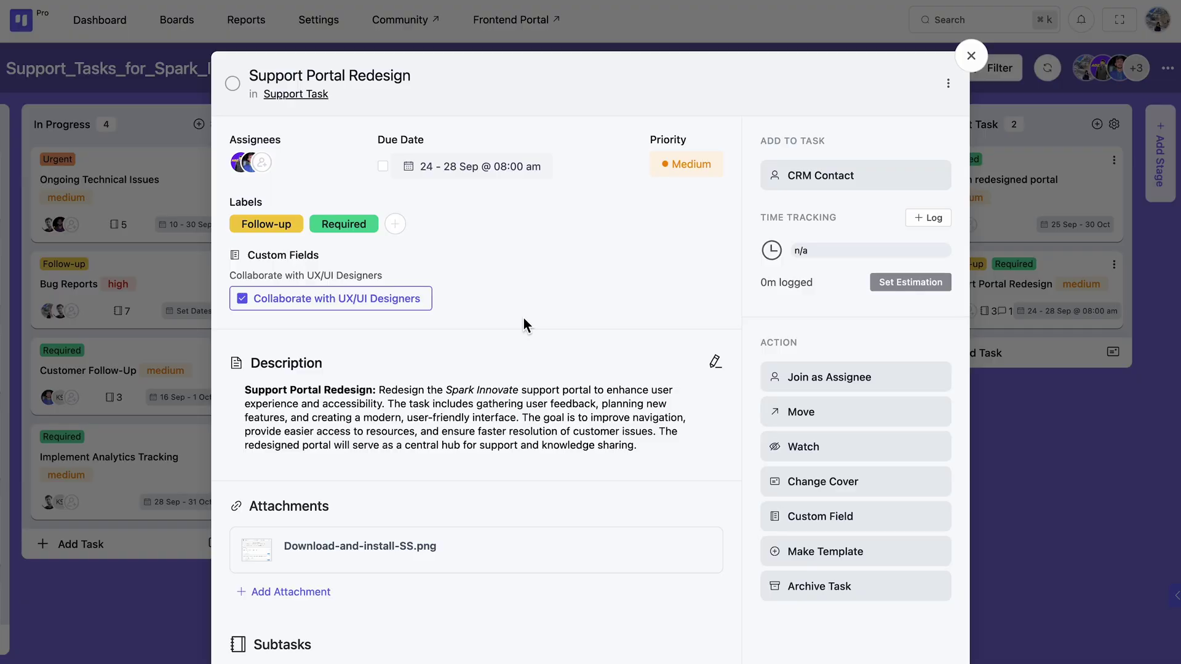
# - Link the first CRM contact, expand its details, and open its full CRM profile
pyautogui.click(883, 179)
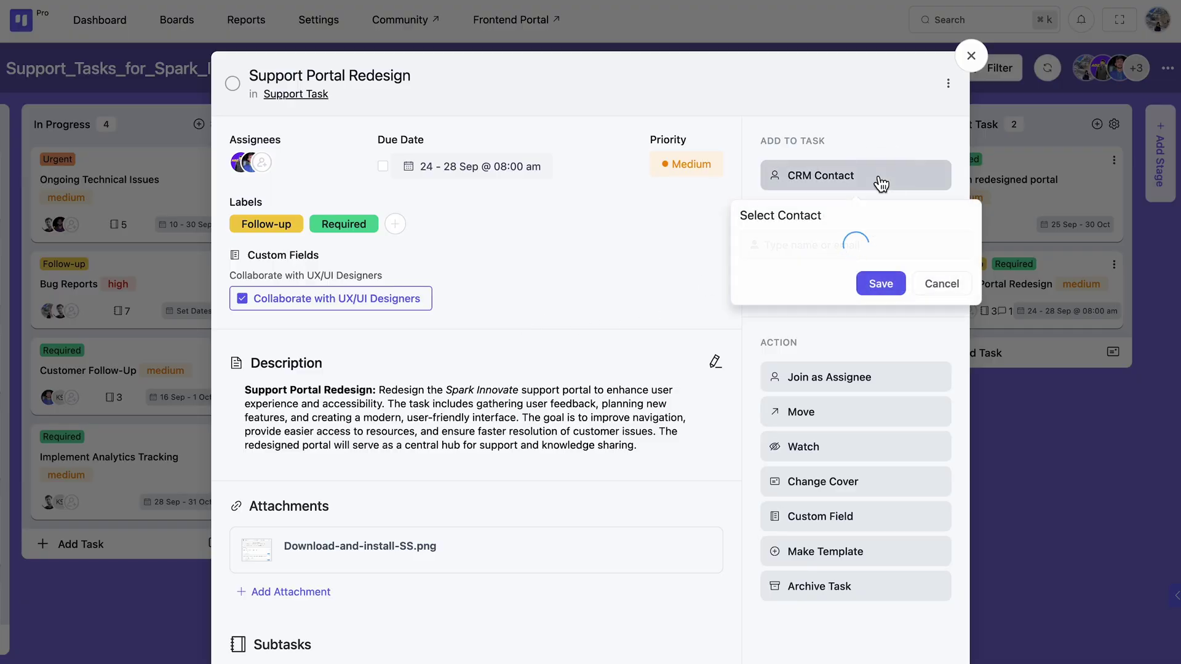
pyautogui.click(854, 242)
pyautogui.click(884, 286)
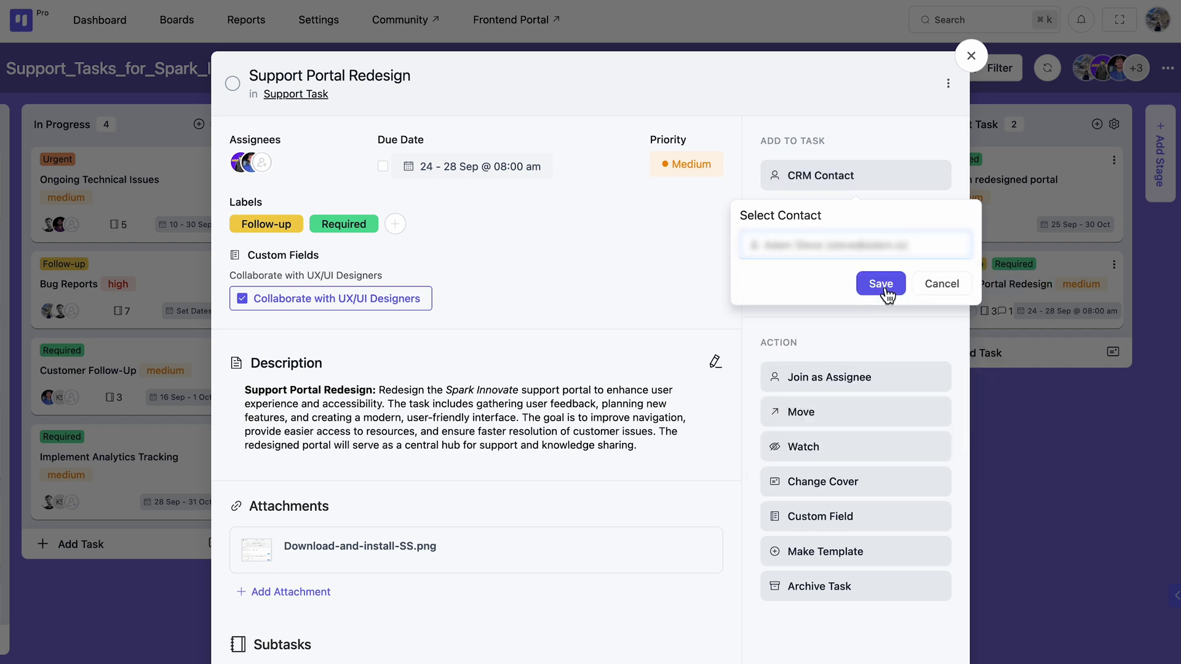
pyautogui.click(882, 287)
pyautogui.click(854, 245)
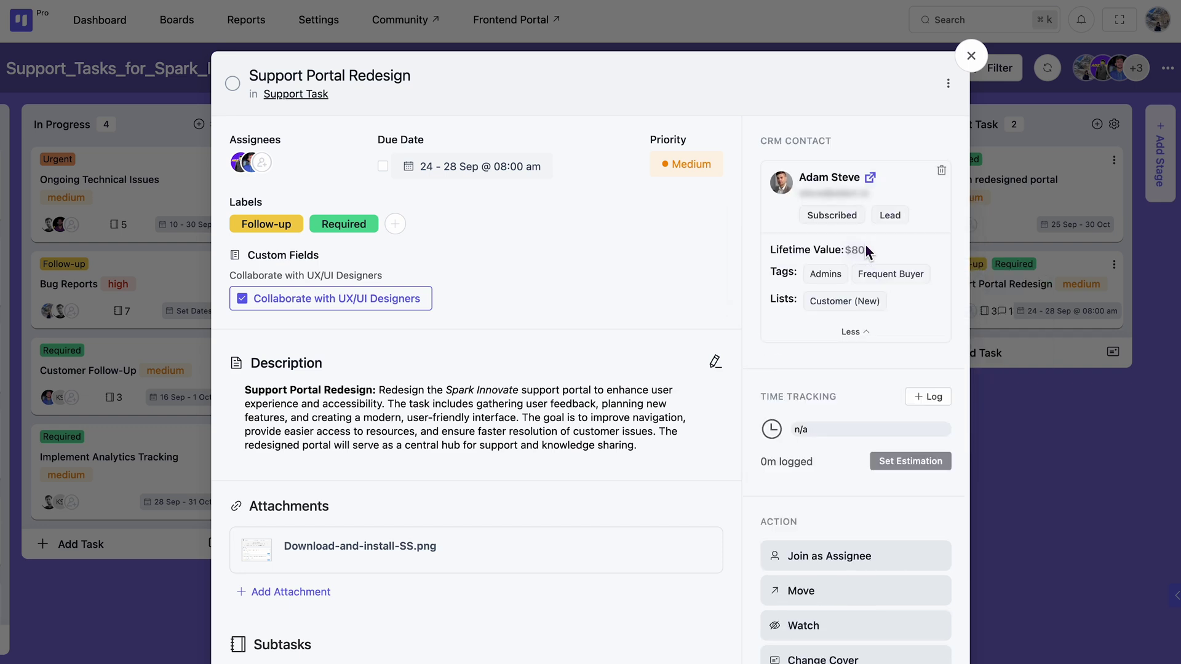
pyautogui.click(870, 178)
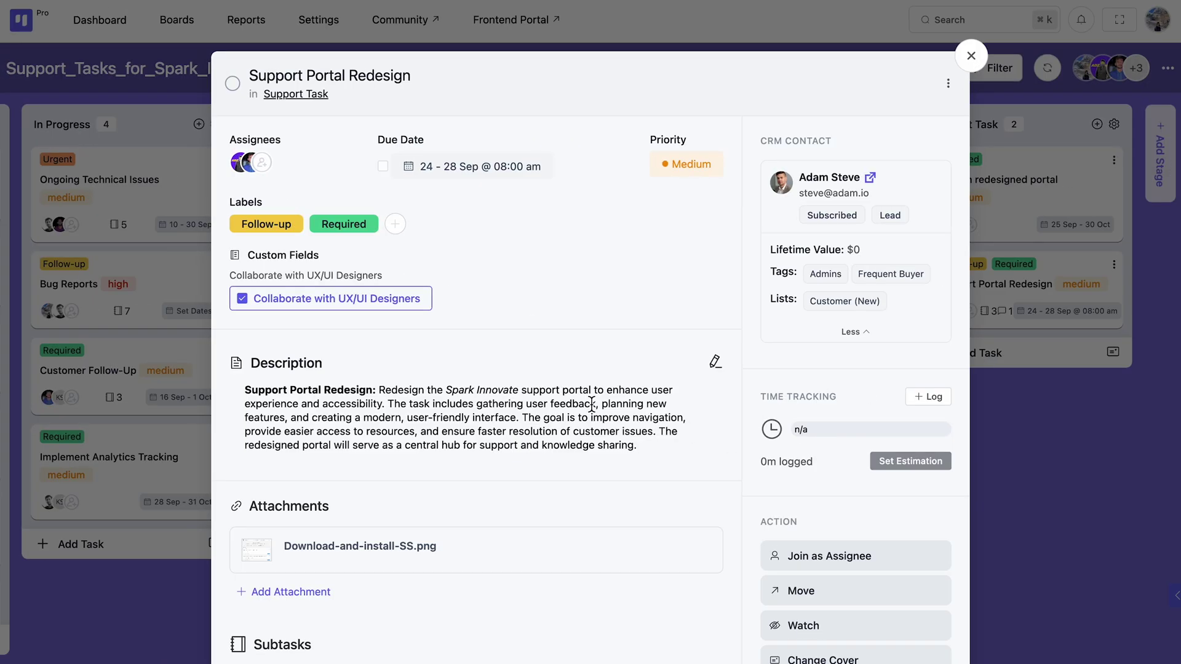
pyautogui.scroll(-3, 592, 405)
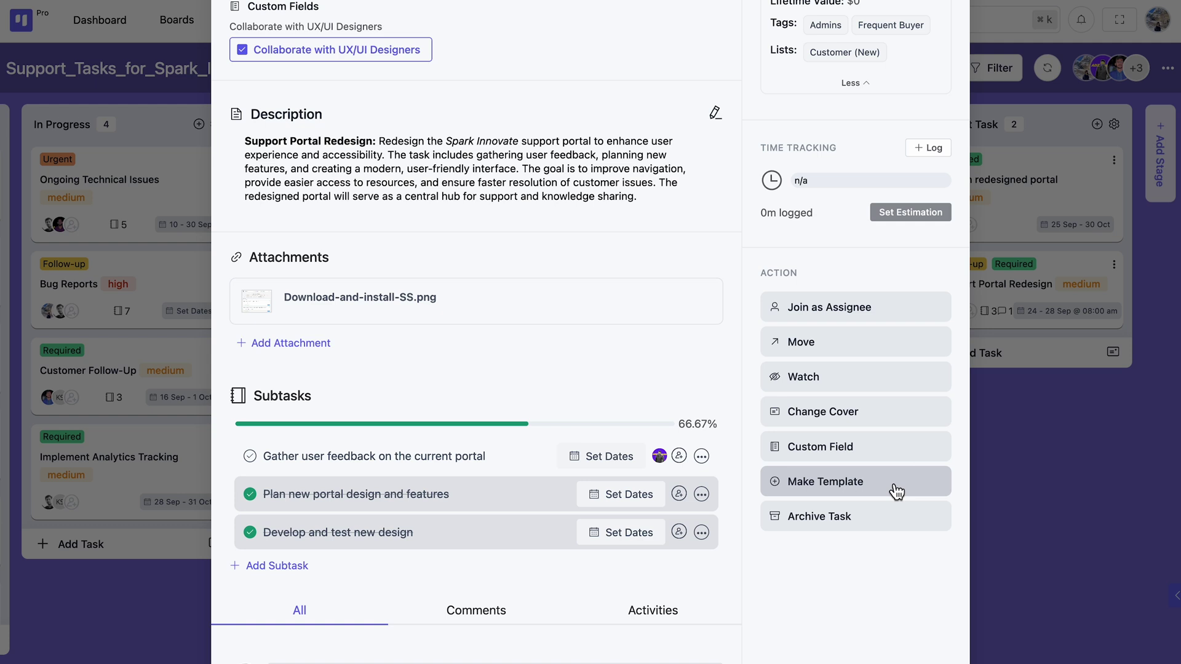
# - Save Support Portal Redesign as a template task and close it to return to the board
pyautogui.click(896, 491)
pyautogui.scroll(3, 896, 491)
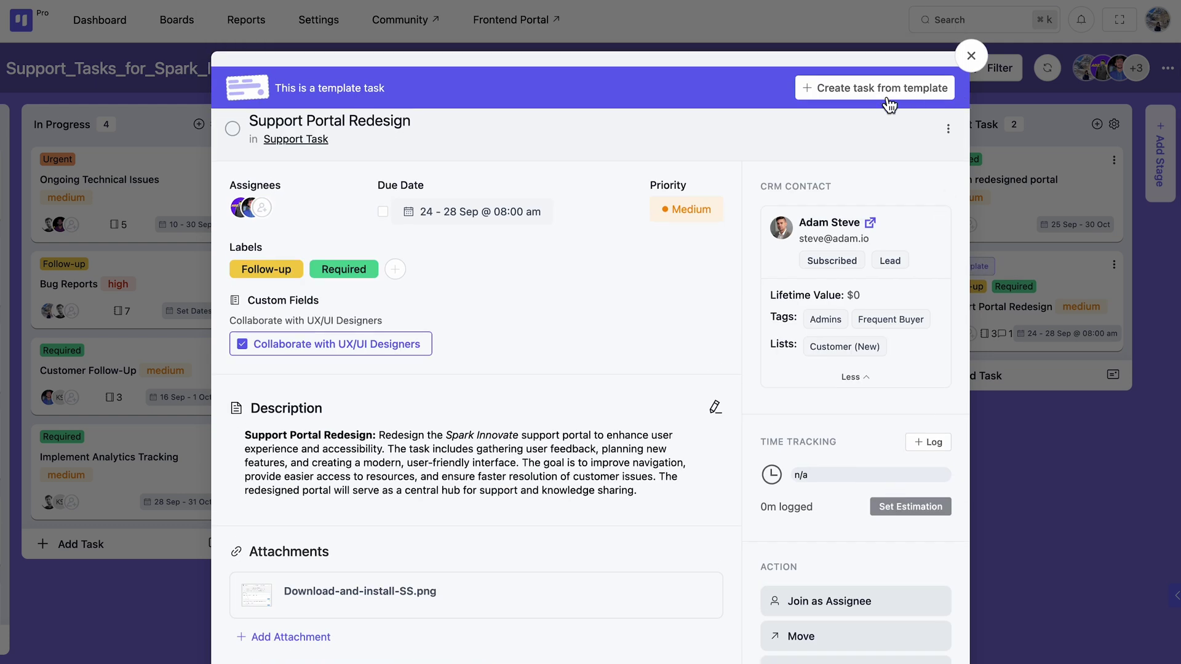
pyautogui.click(971, 55)
pyautogui.hscroll(-5, 853, 334)
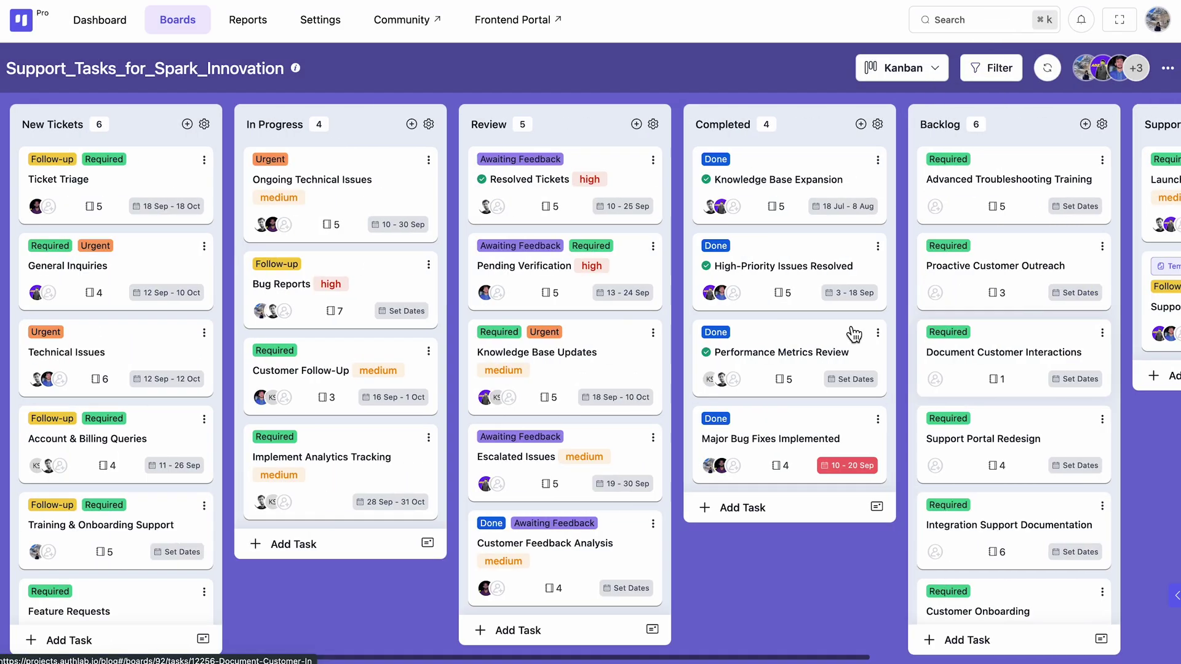
# - Preview the mountain sunset, purple-pink gradient and teal-blue gradient board backgrounds
pyautogui.click(1164, 69)
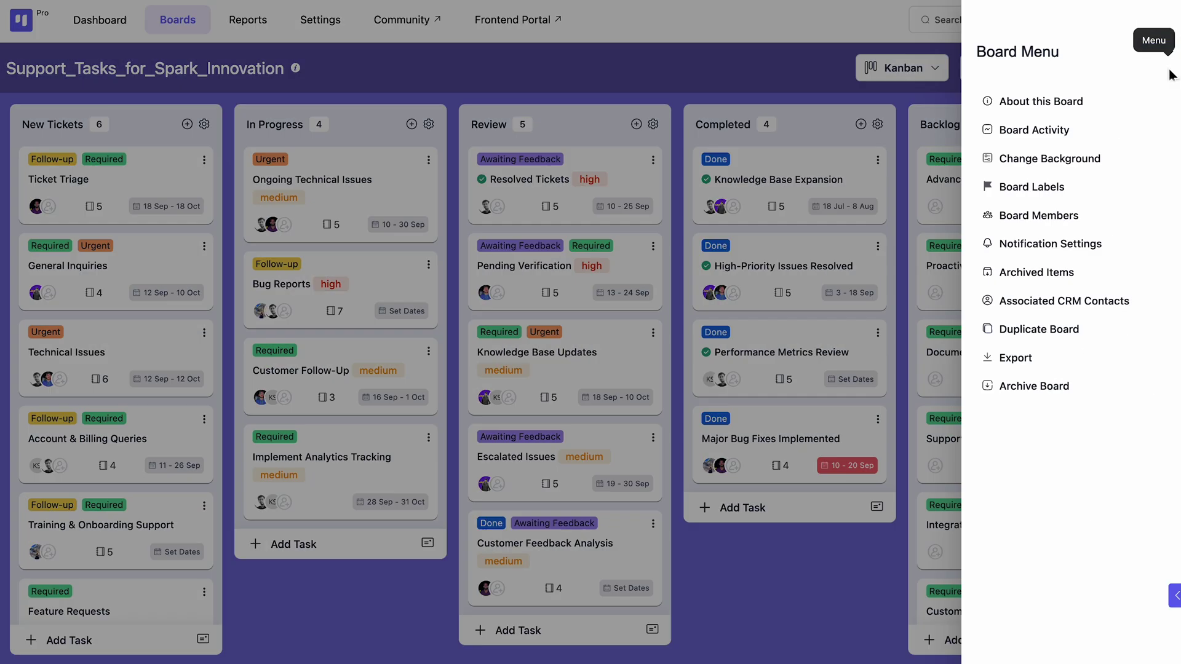
pyautogui.click(1013, 159)
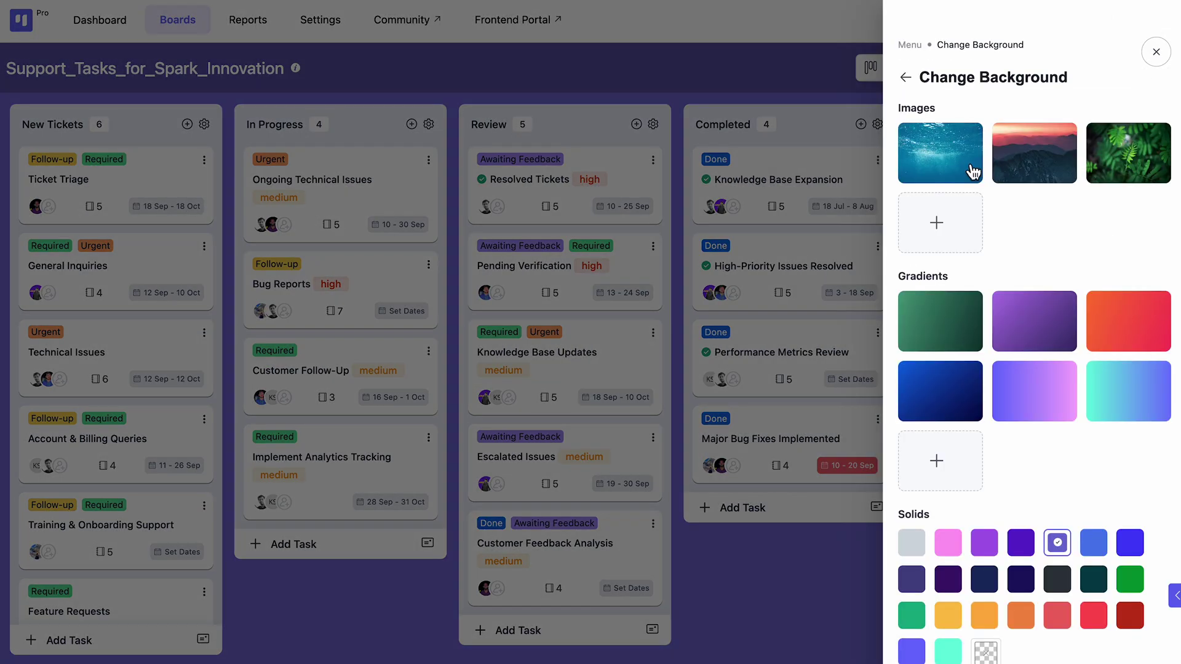
pyautogui.click(1039, 179)
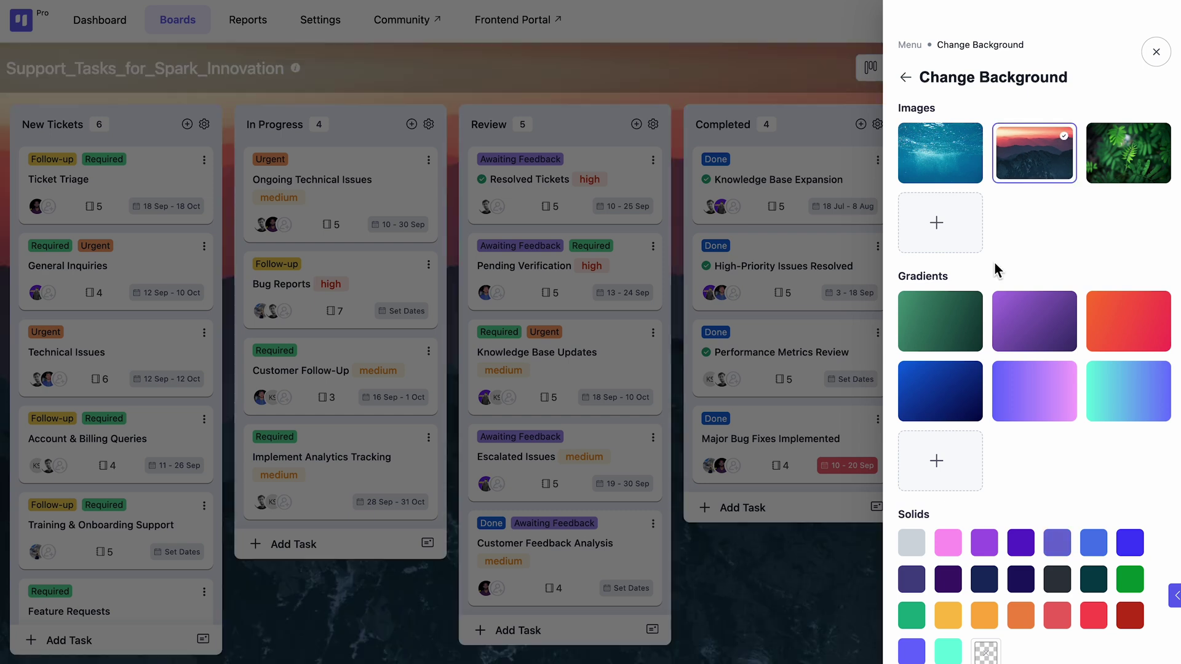
pyautogui.click(1032, 403)
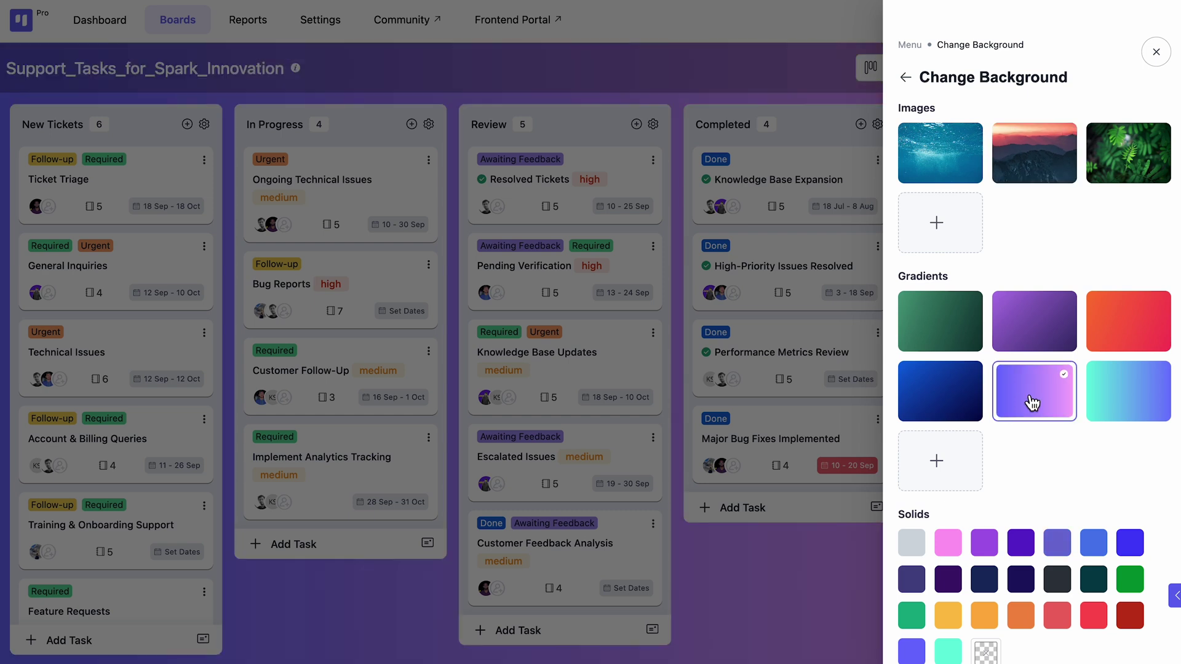
pyautogui.click(1132, 407)
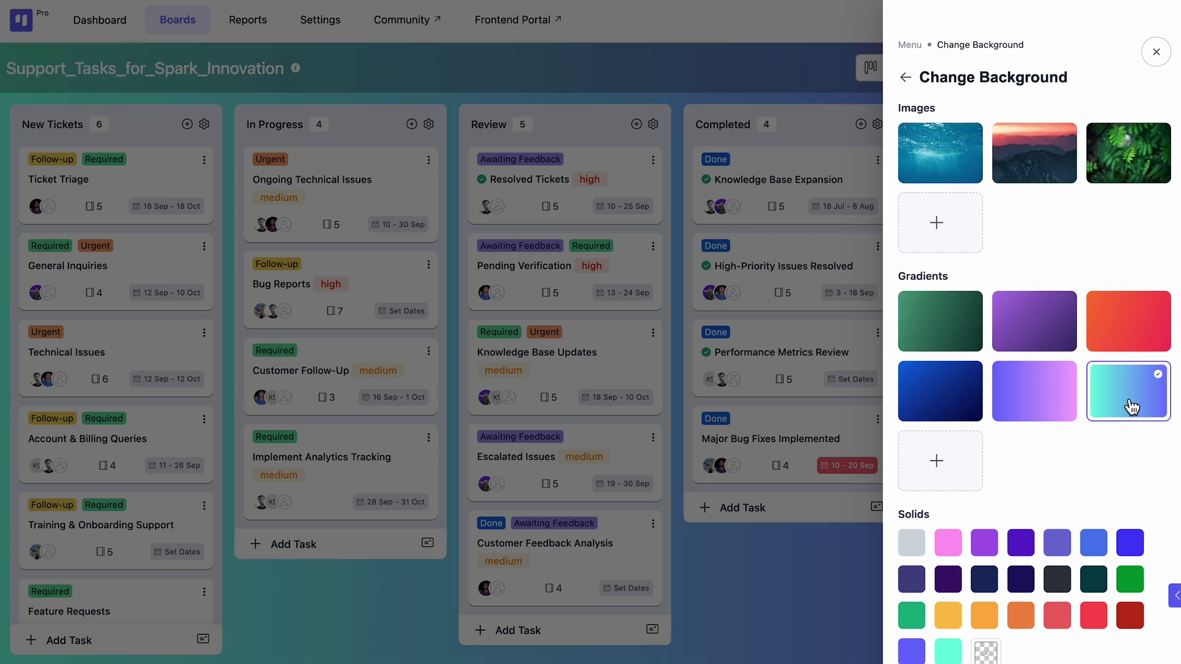
# - Apply the pastel gradient image from the media library as the board background
pyautogui.click(954, 243)
pyautogui.click(115, 226)
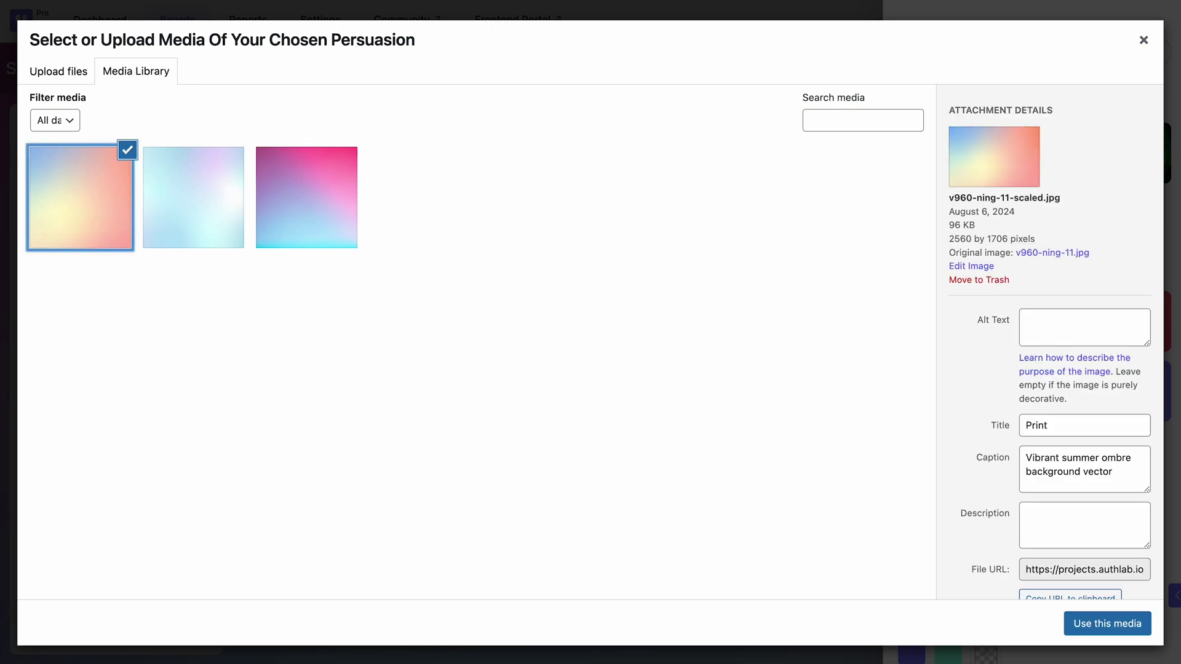
pyautogui.click(1108, 625)
pyautogui.click(804, 581)
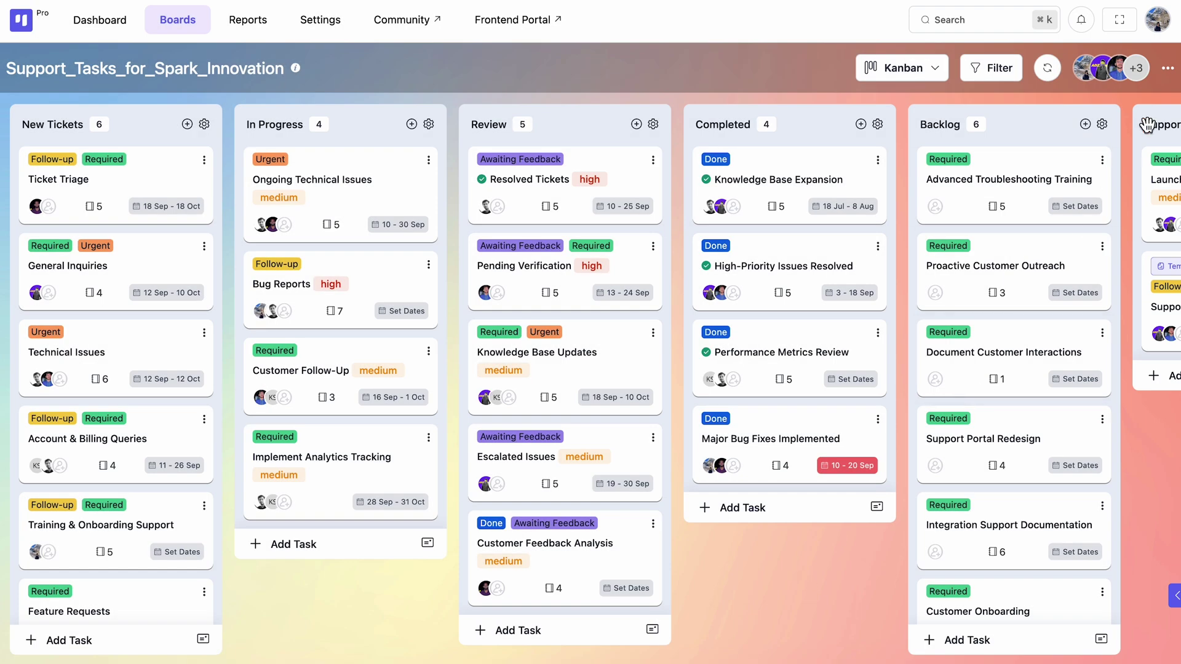
# - Review the board's labels, starting and cancelling a new label
pyautogui.click(1169, 72)
pyautogui.click(1080, 189)
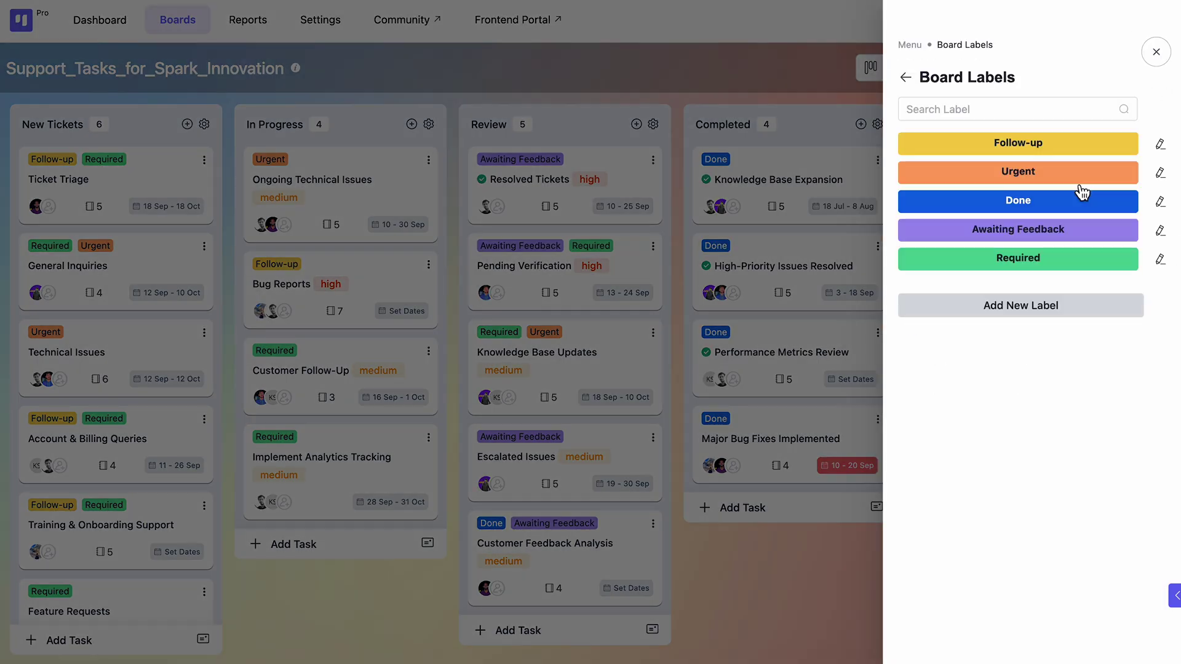
pyautogui.click(1042, 307)
pyautogui.click(1042, 324)
pyautogui.click(904, 79)
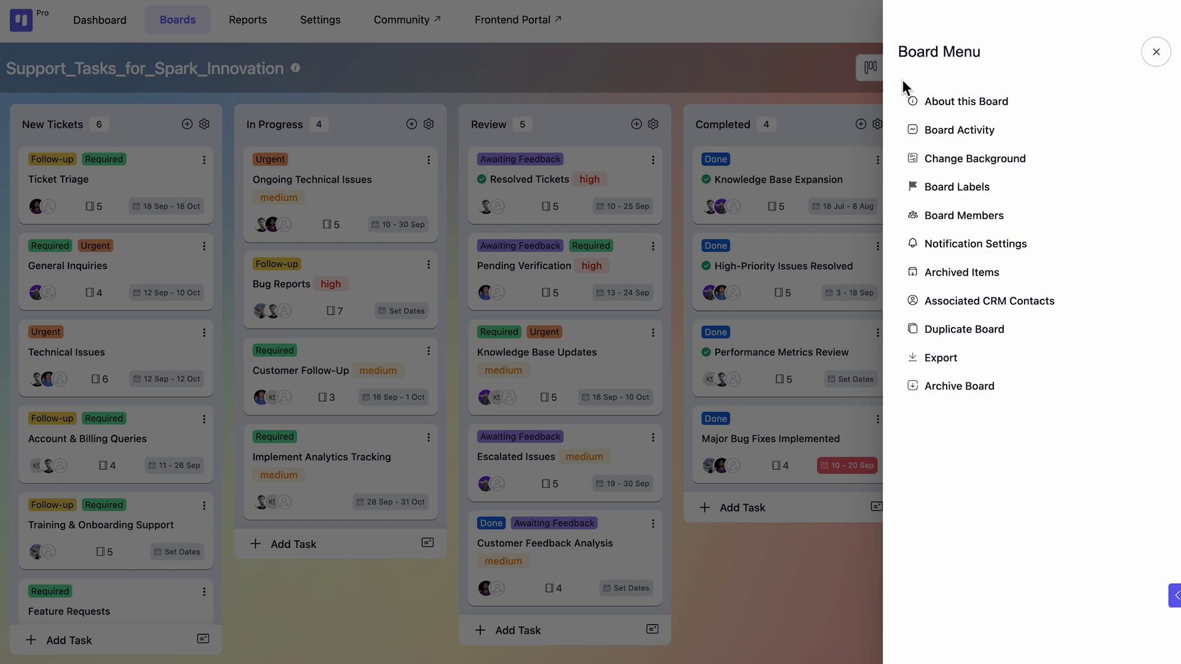
# - Save notification settings with stage changes, task assignments and removals enabled
pyautogui.click(1024, 245)
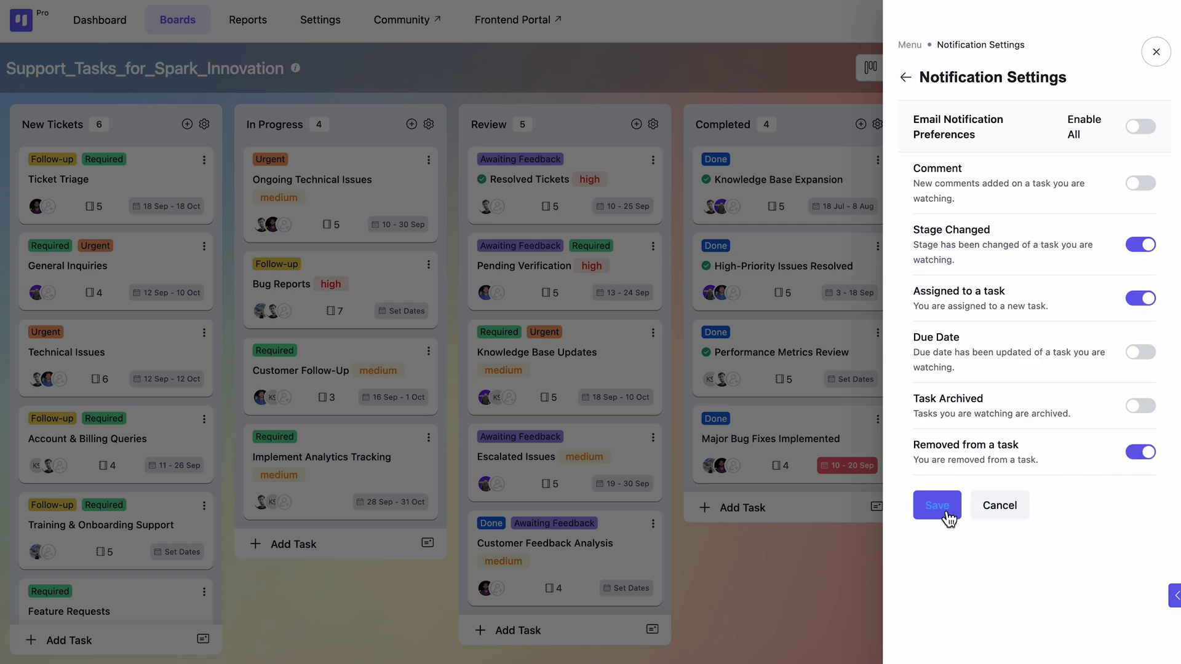
pyautogui.click(905, 80)
pyautogui.click(1157, 53)
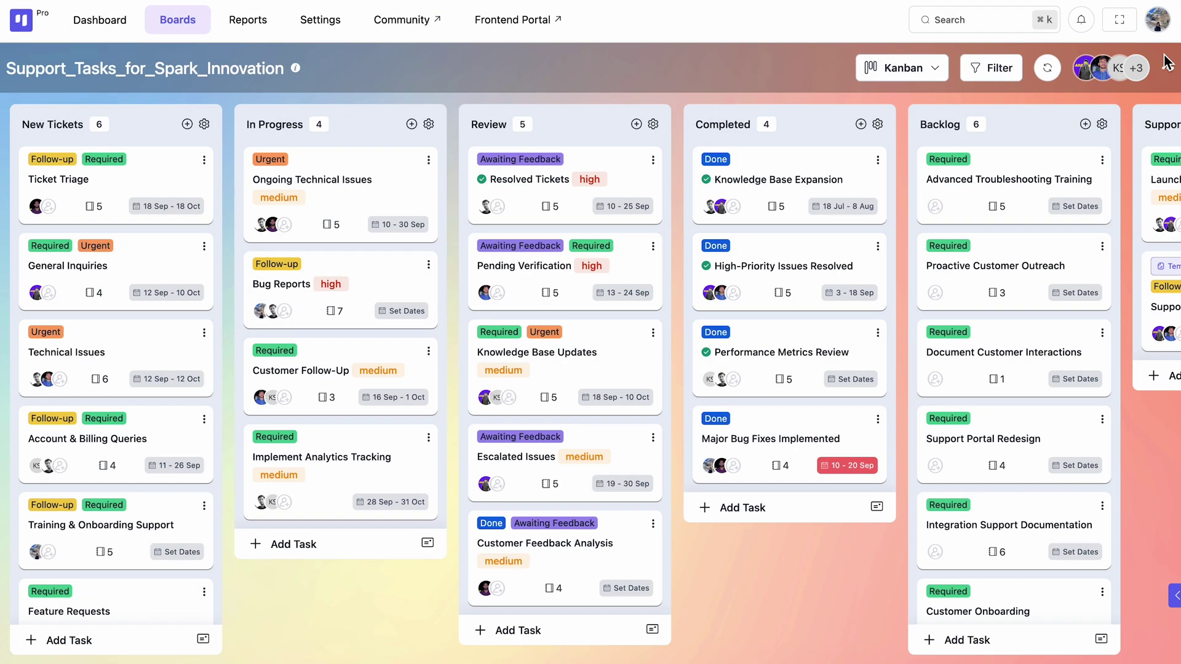
# - Open the Members Role settings and manage one member's board permissions
pyautogui.click(320, 20)
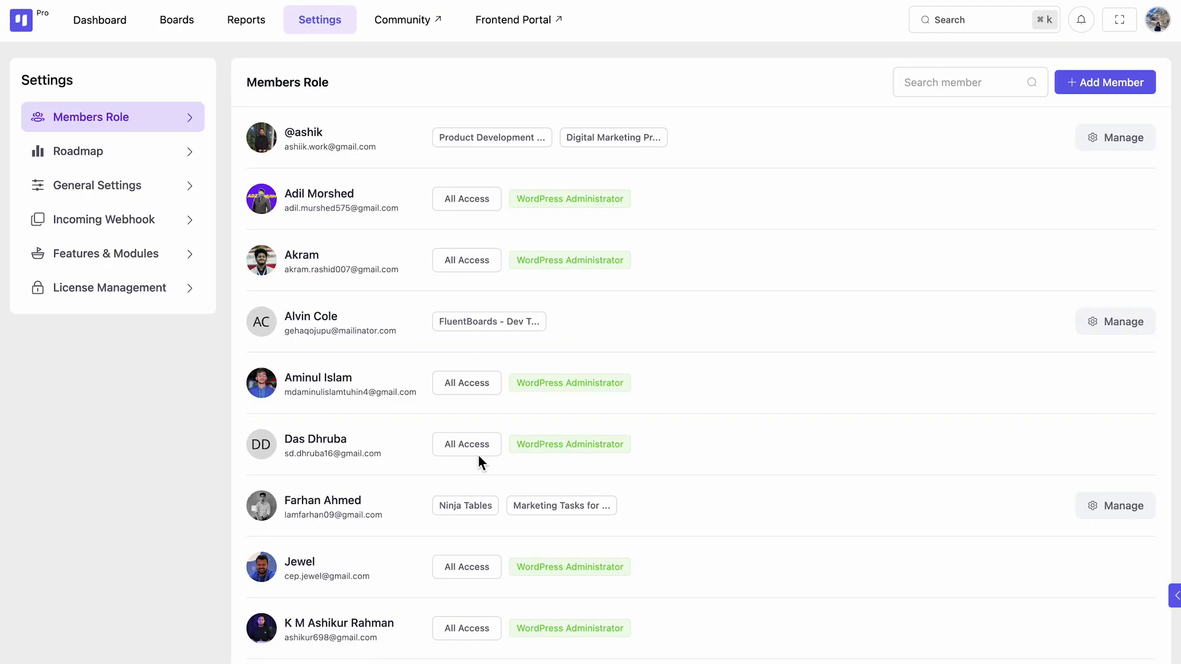
pyautogui.click(1119, 325)
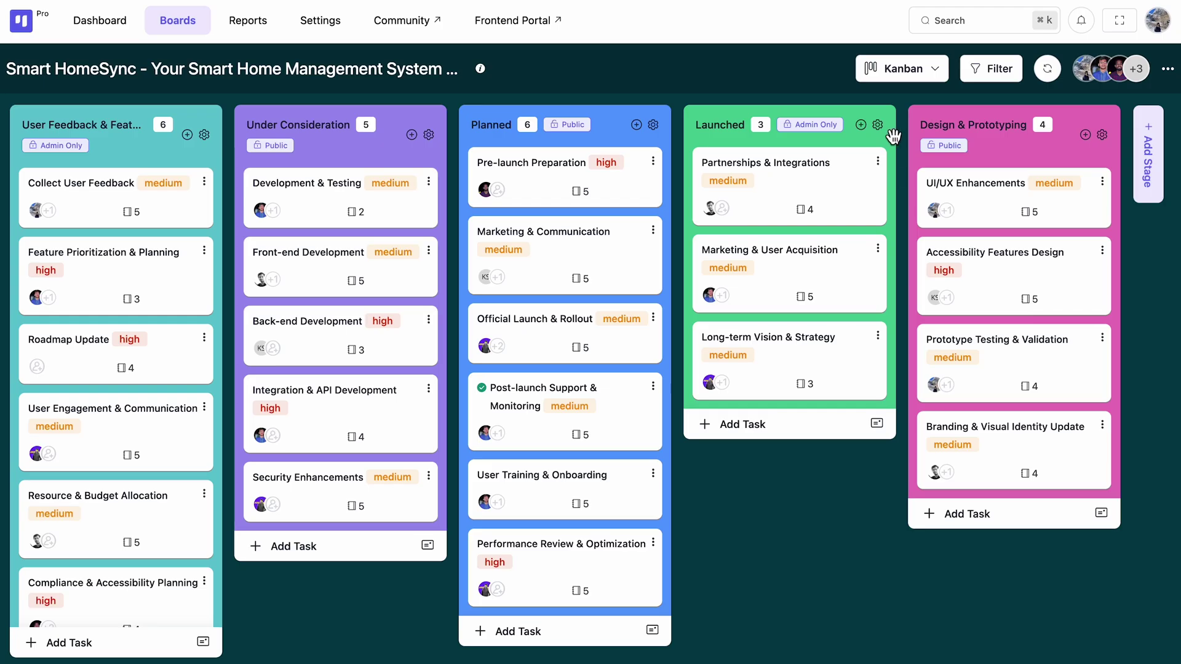
# - Switch the Launched stage from admin-only to public, then show the Design & Prototyping stage actions
pyautogui.click(878, 125)
pyautogui.click(884, 429)
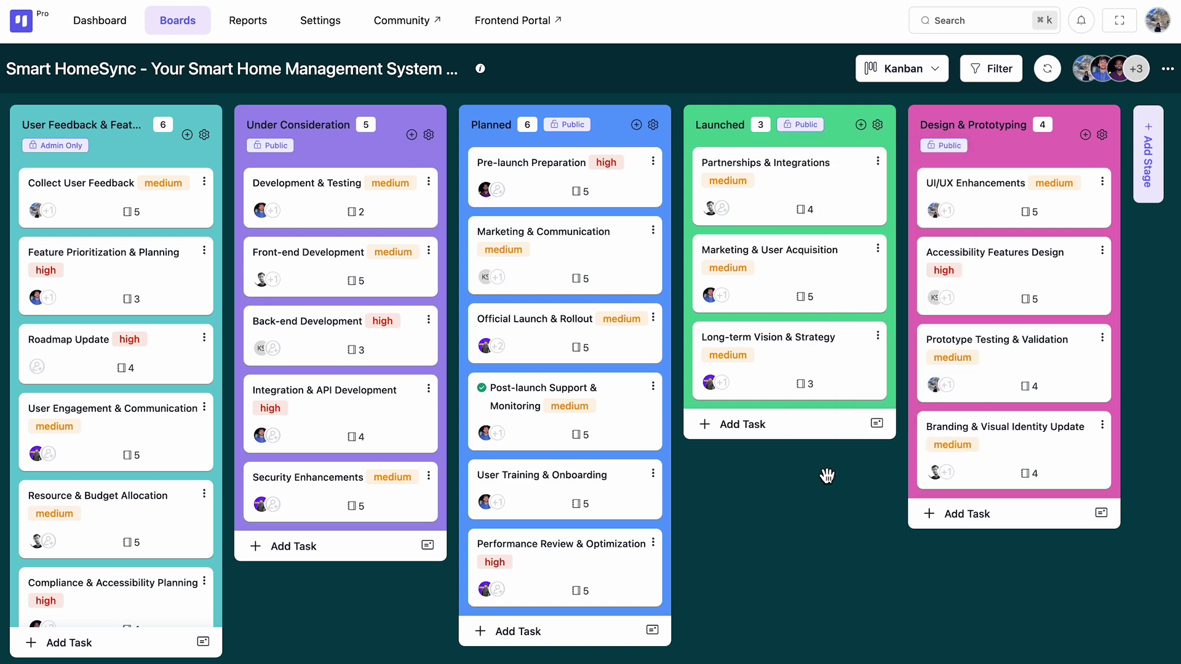
pyautogui.click(1101, 135)
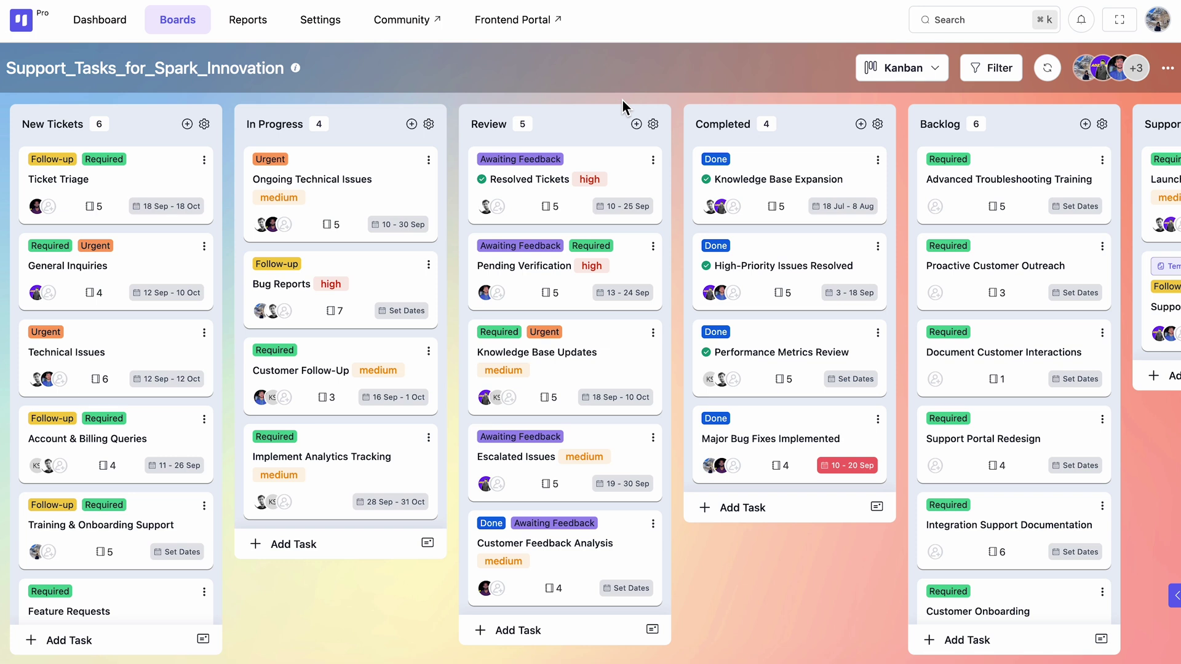
# - Reopen Support_Tasks_for_Spark_Innovation from the Boards list and view the Resolved Tickets task's actions
pyautogui.click(518, 30)
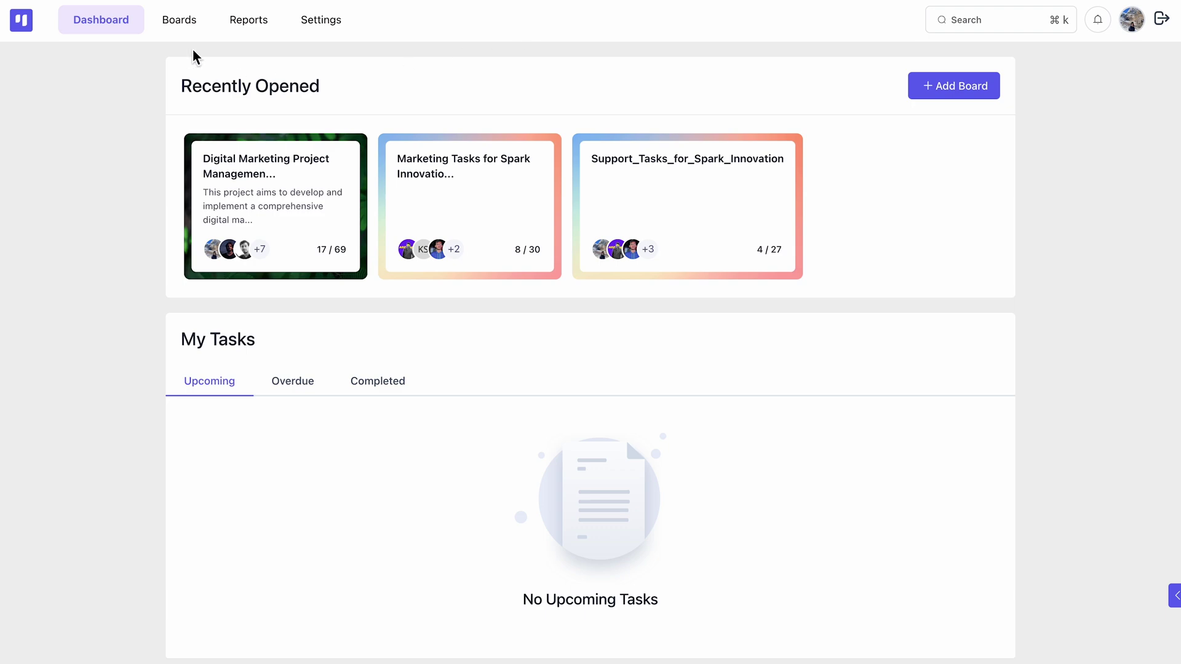
pyautogui.click(179, 19)
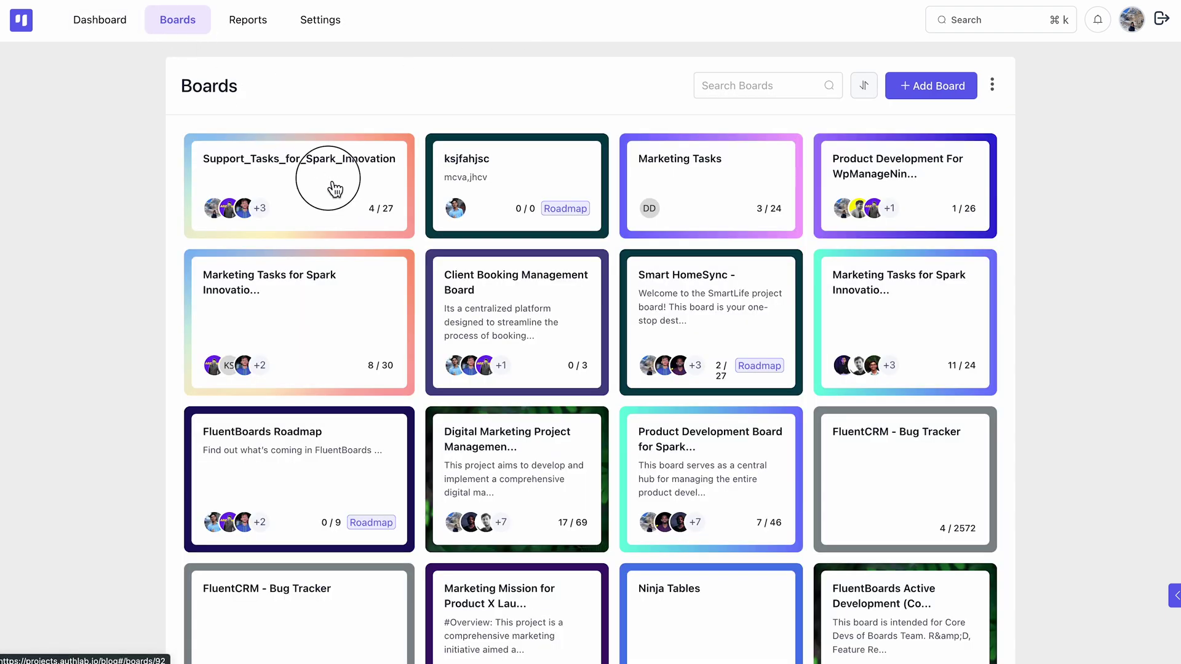
pyautogui.click(334, 188)
pyautogui.hscroll(2, 335, 189)
pyautogui.hscroll(5, 334, 188)
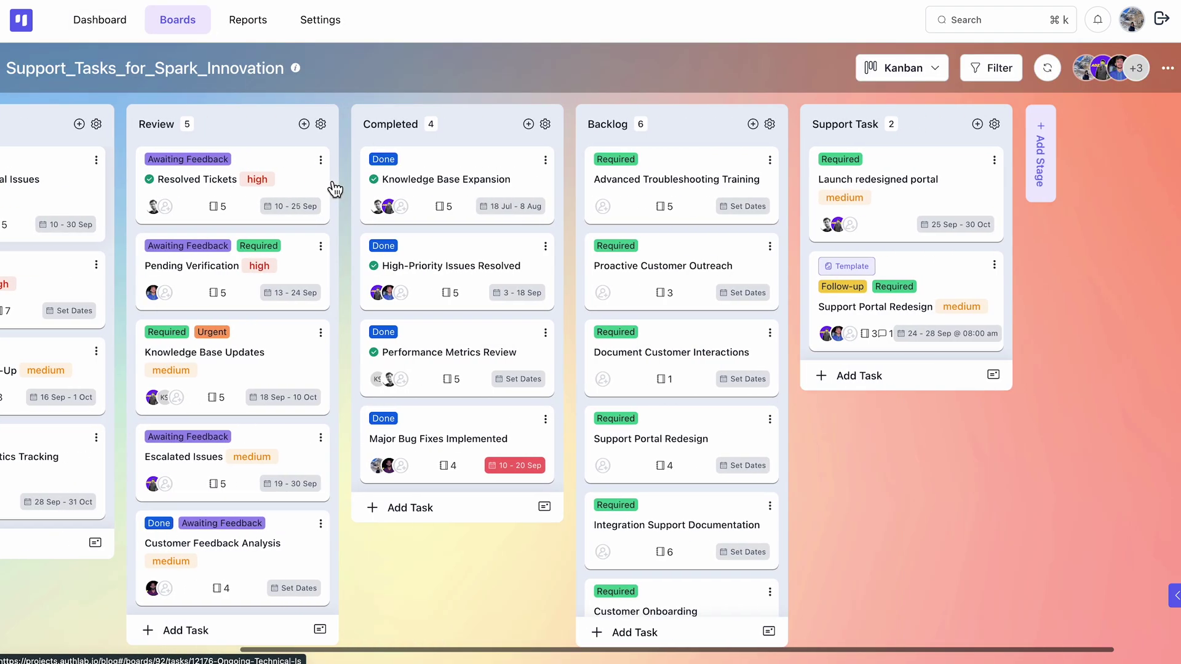
pyautogui.hscroll(-3, 334, 189)
pyautogui.hscroll(-2, 334, 189)
pyautogui.click(654, 161)
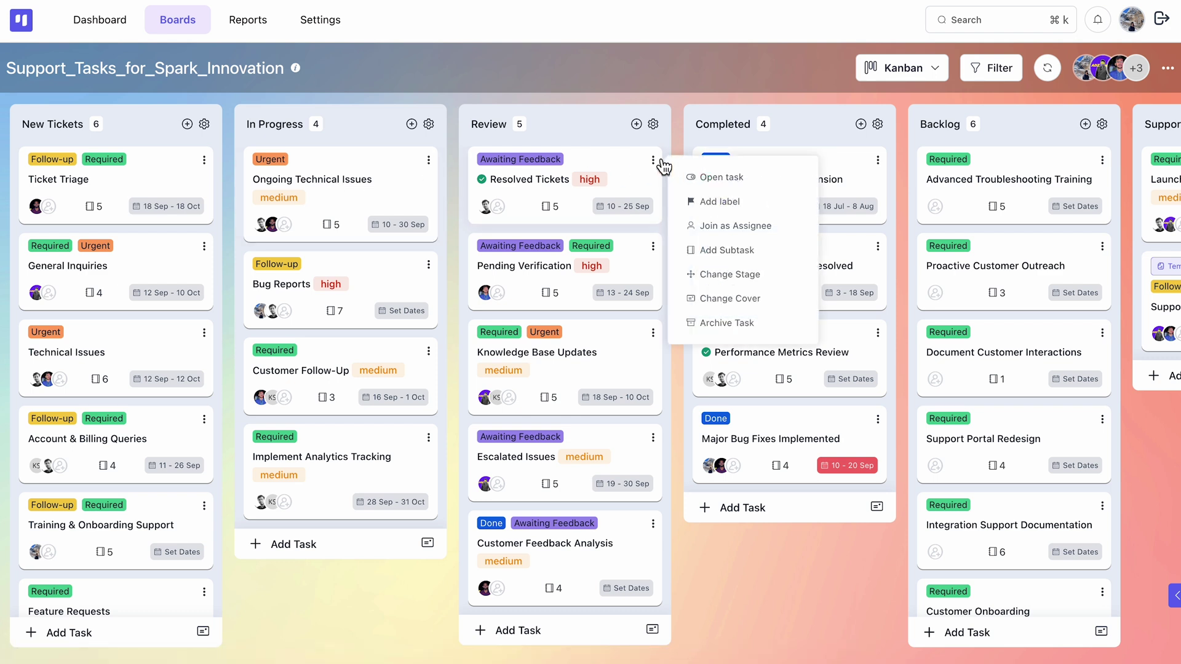
pyautogui.click(659, 165)
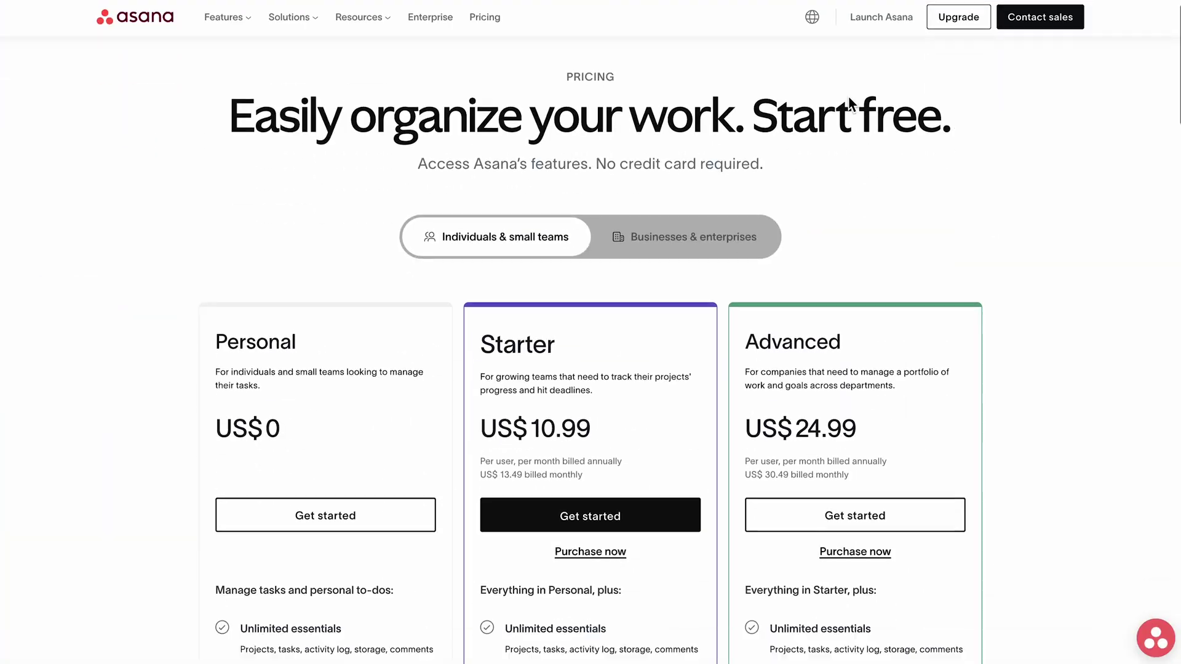
pyautogui.scroll(-3, 850, 103)
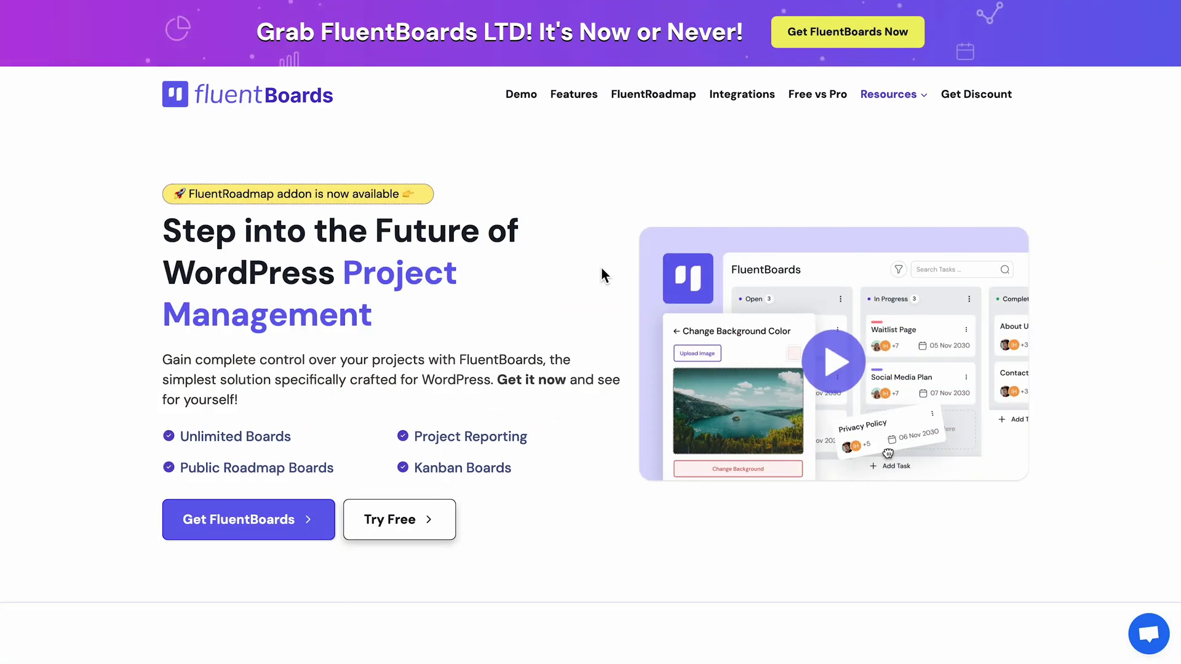
# - Open the FluentBoards lifetime deal and select the $149 Single Site (1 Site) license
pyautogui.click(250, 539)
pyautogui.scroll(-5, 251, 539)
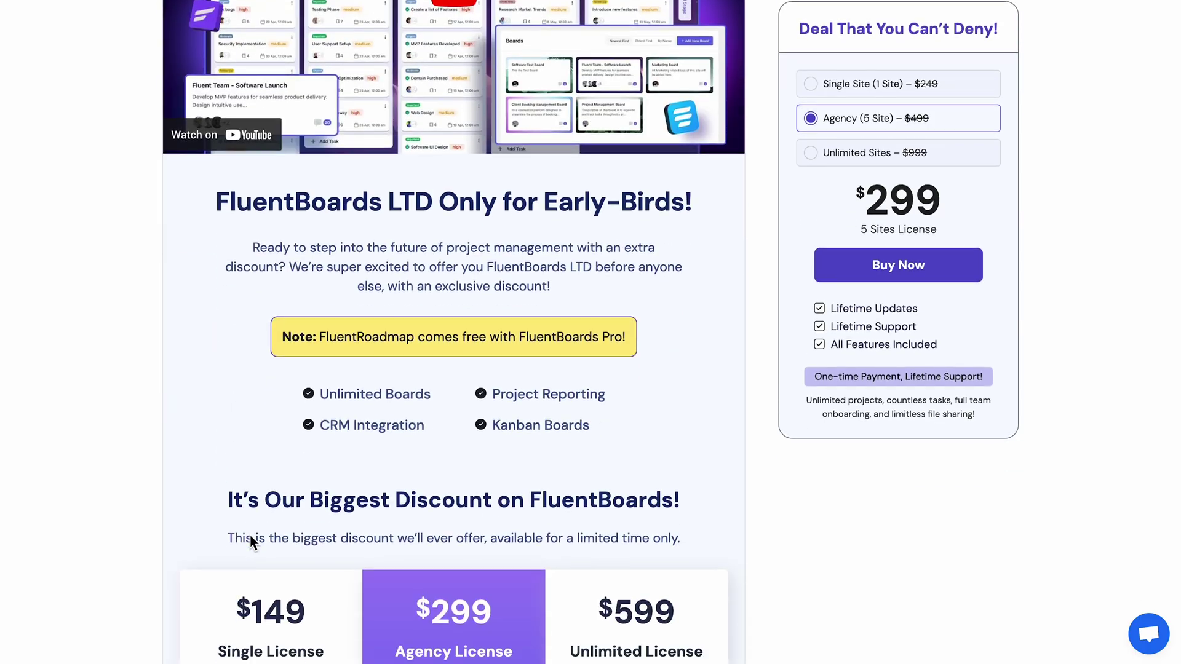
pyautogui.scroll(-4, 251, 540)
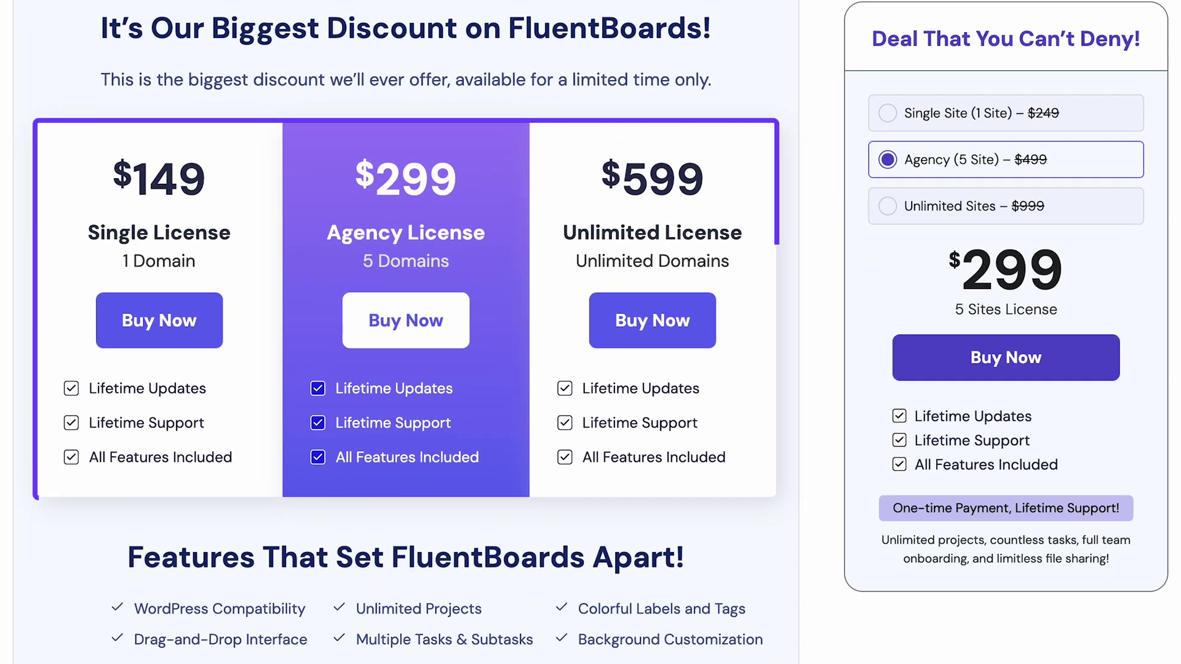
pyautogui.click(1049, 116)
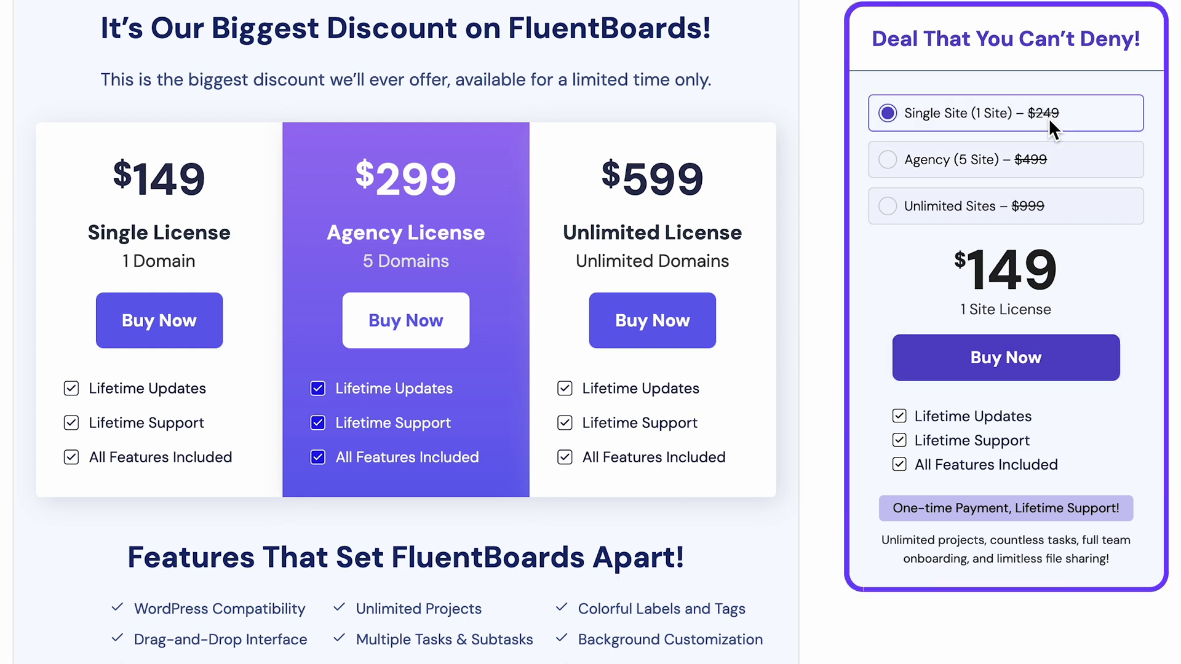